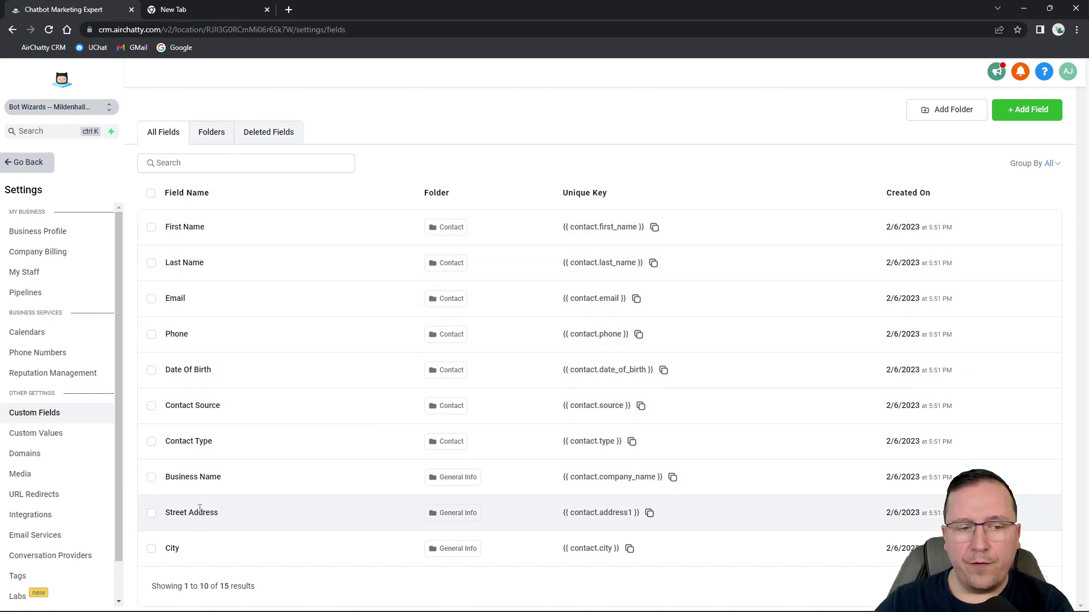
# Check which bulk actions are available for the First Name field.
pyautogui.click(152, 228)
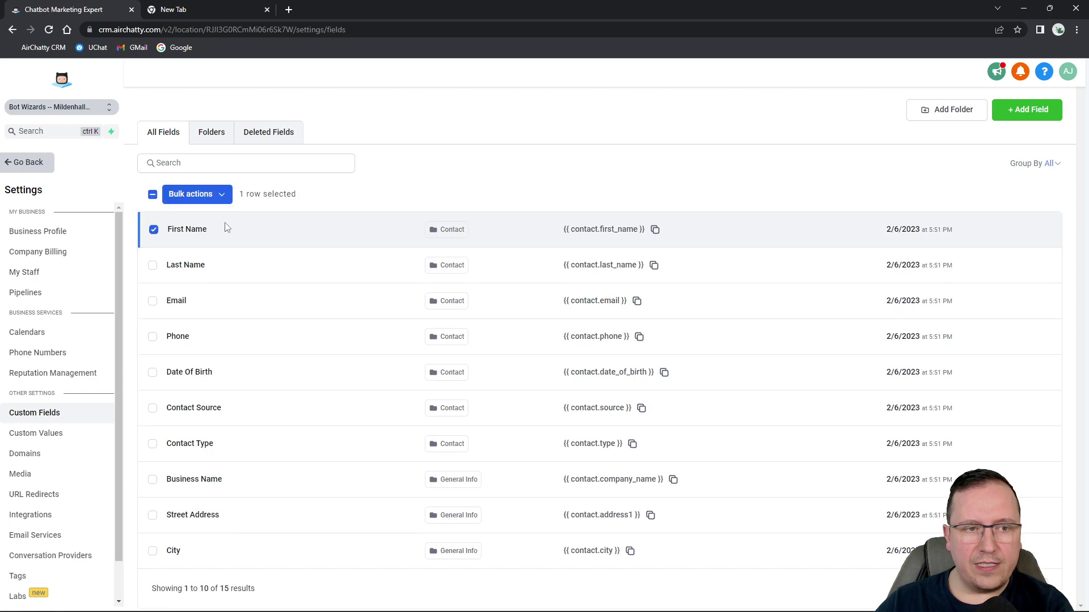
pyautogui.click(220, 194)
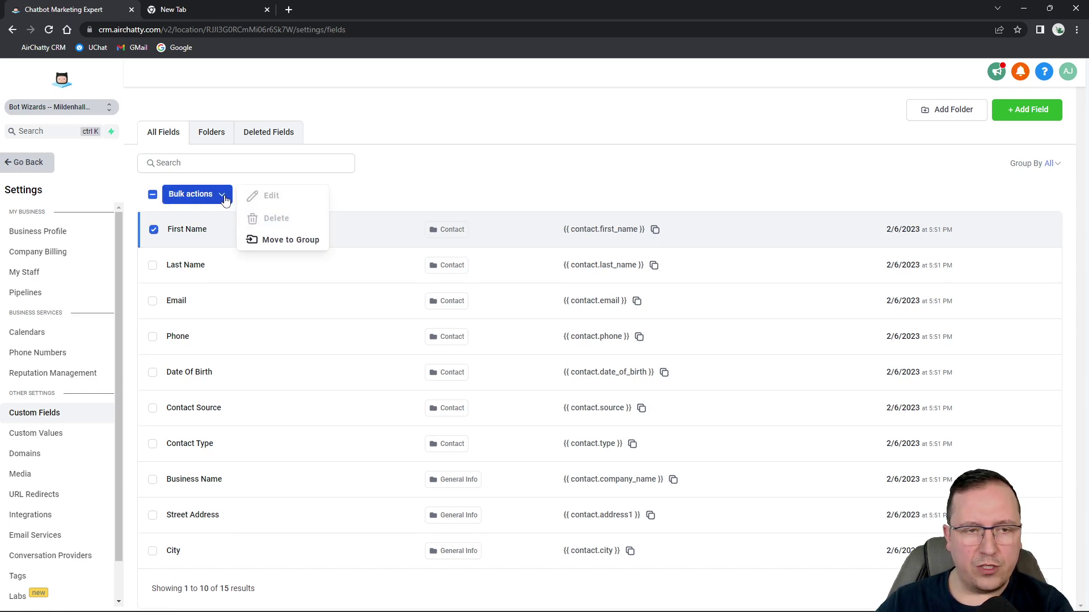
pyautogui.click(377, 194)
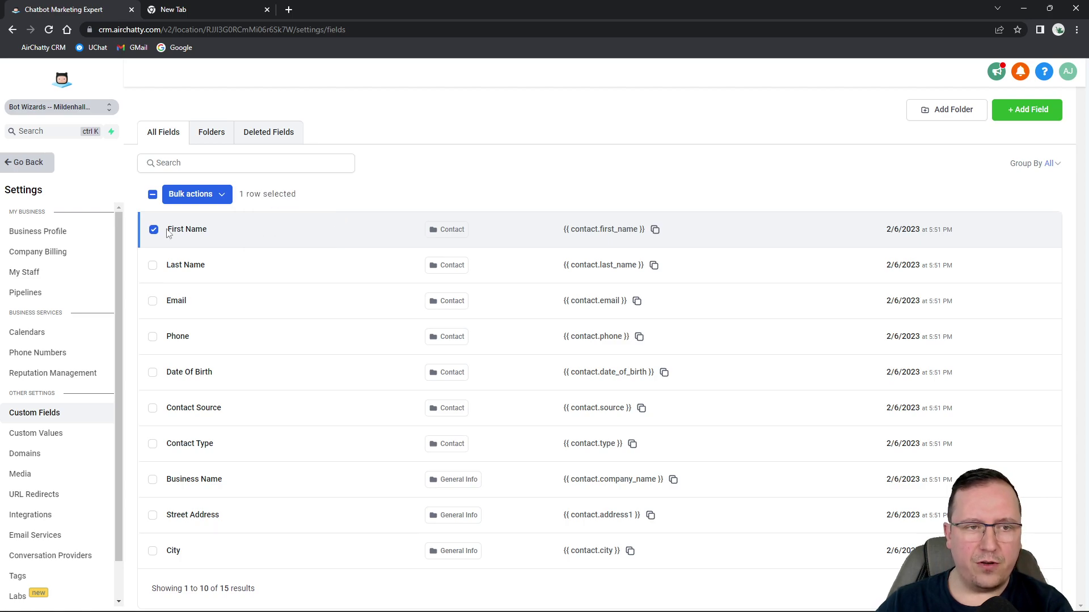
pyautogui.click(152, 229)
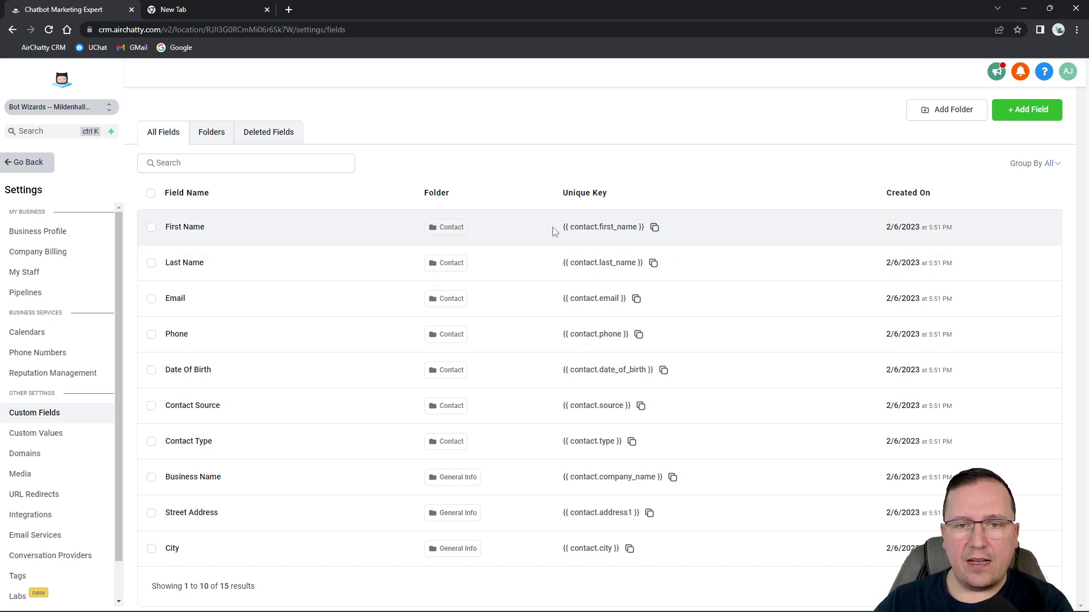
# Copy the First Name field's unique key and insert it after "Hi" in an email draft to the listed contact.
pyautogui.click(610, 231)
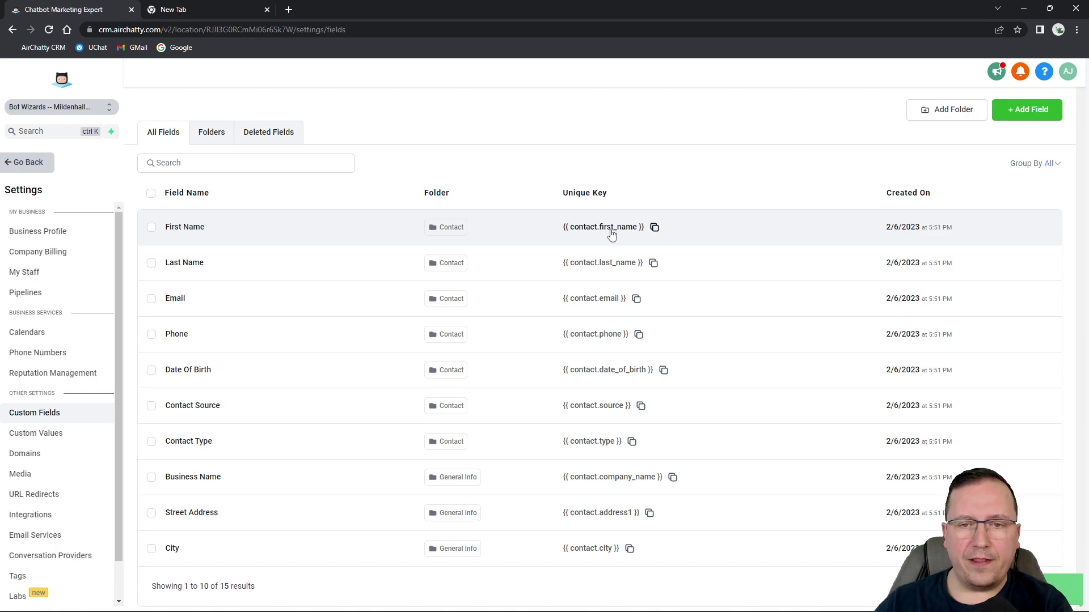
pyautogui.click(28, 163)
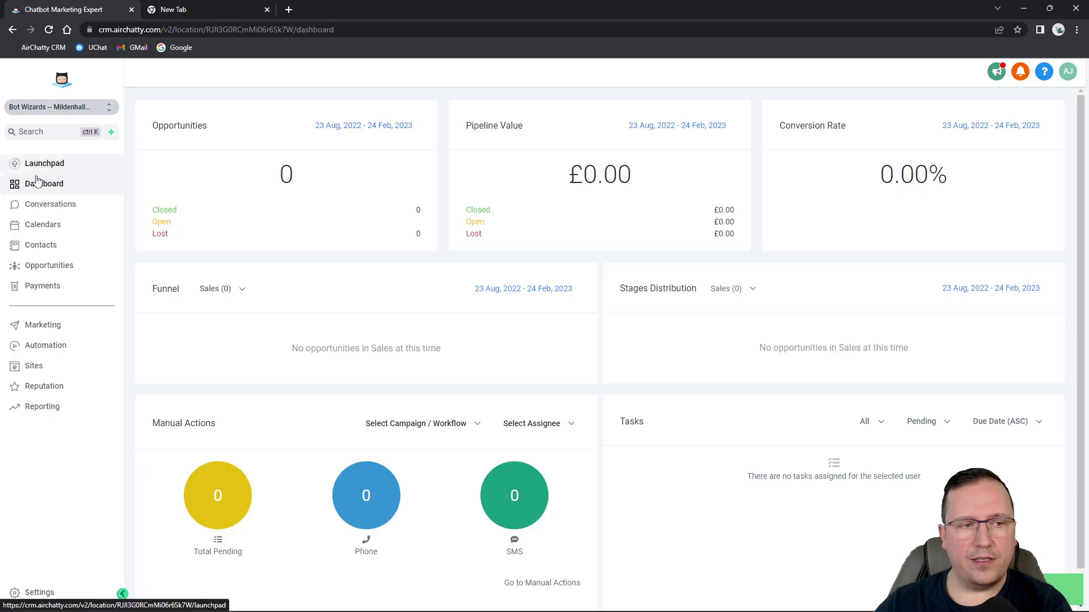
pyautogui.click(41, 248)
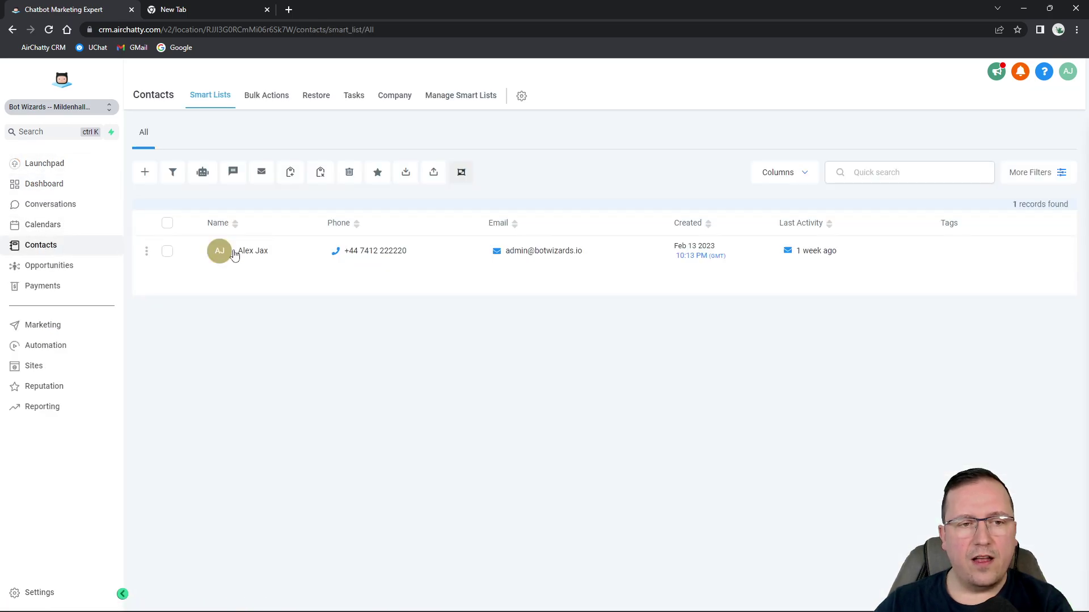
pyautogui.click(260, 251)
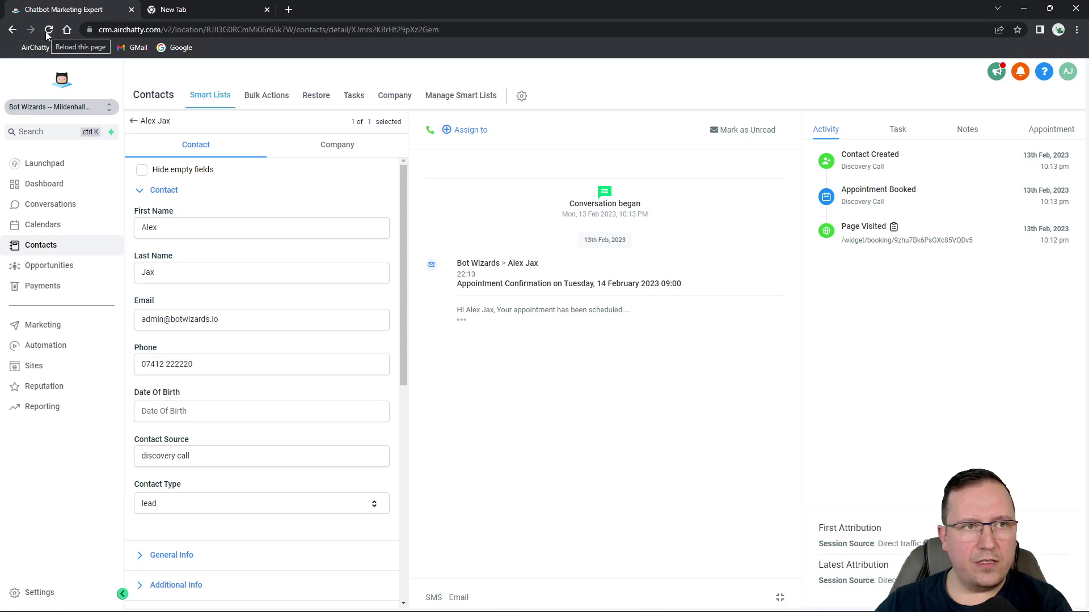
pyautogui.press('F5')
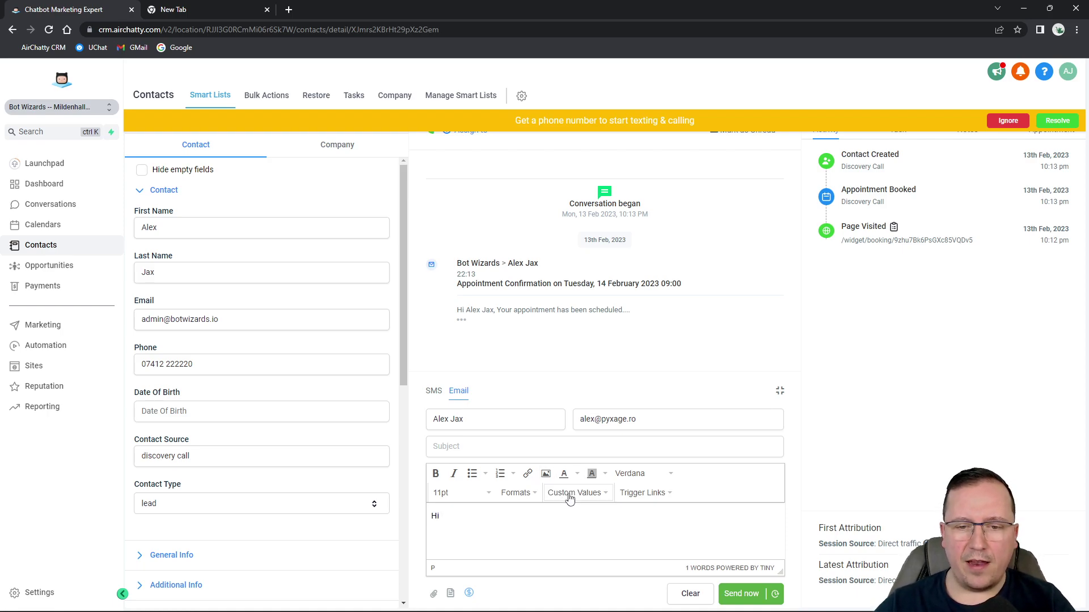
pyautogui.write('{{ contact.first_name }}')
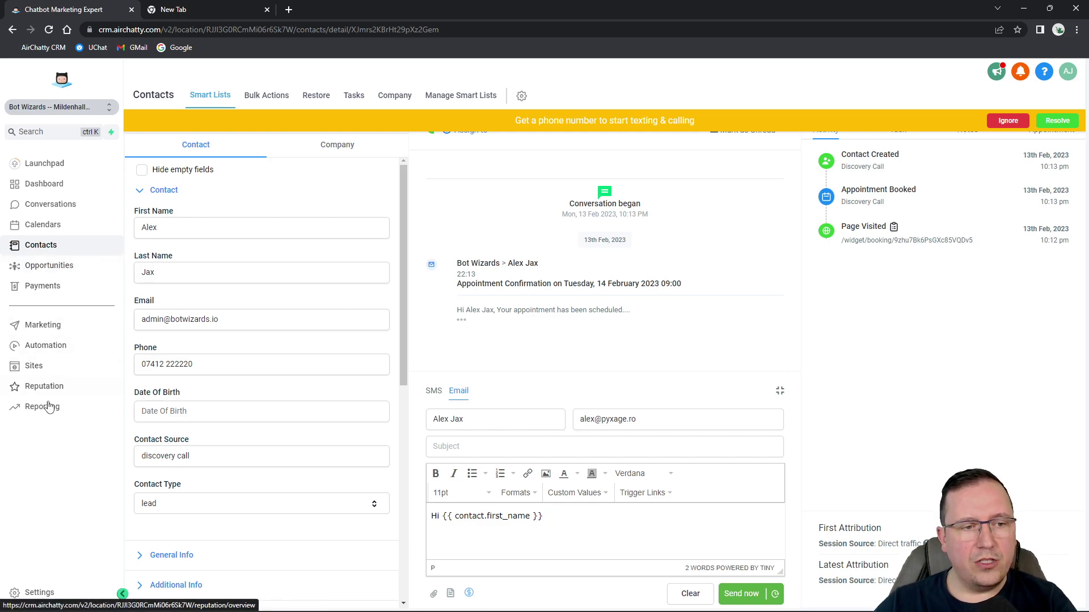
# Return to the Custom Fields settings, dismissing the phone number notice, and start adding a new field.
pyautogui.click(41, 593)
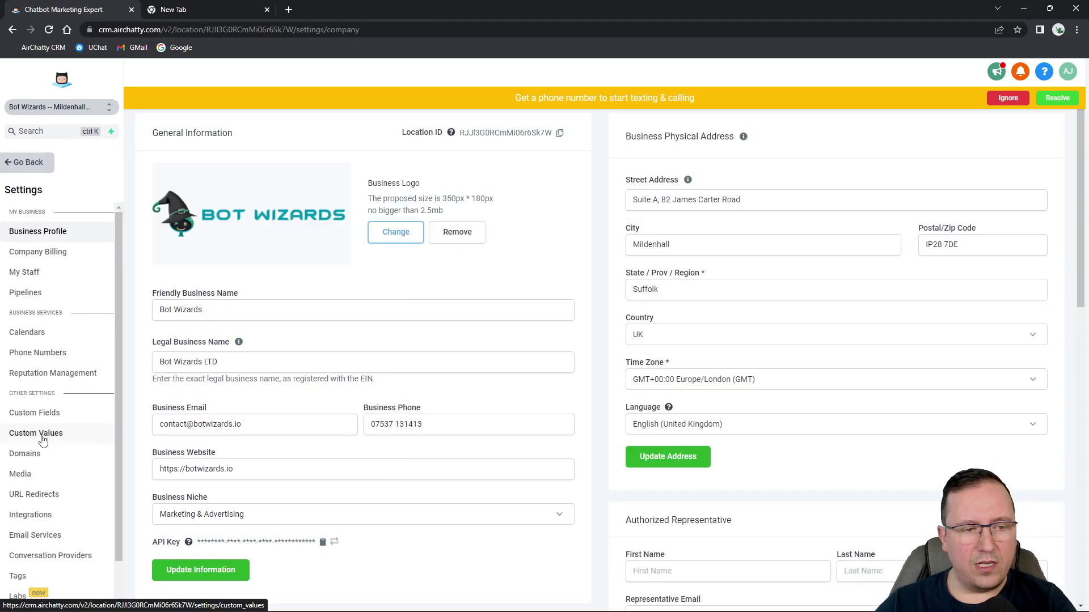
pyautogui.click(41, 415)
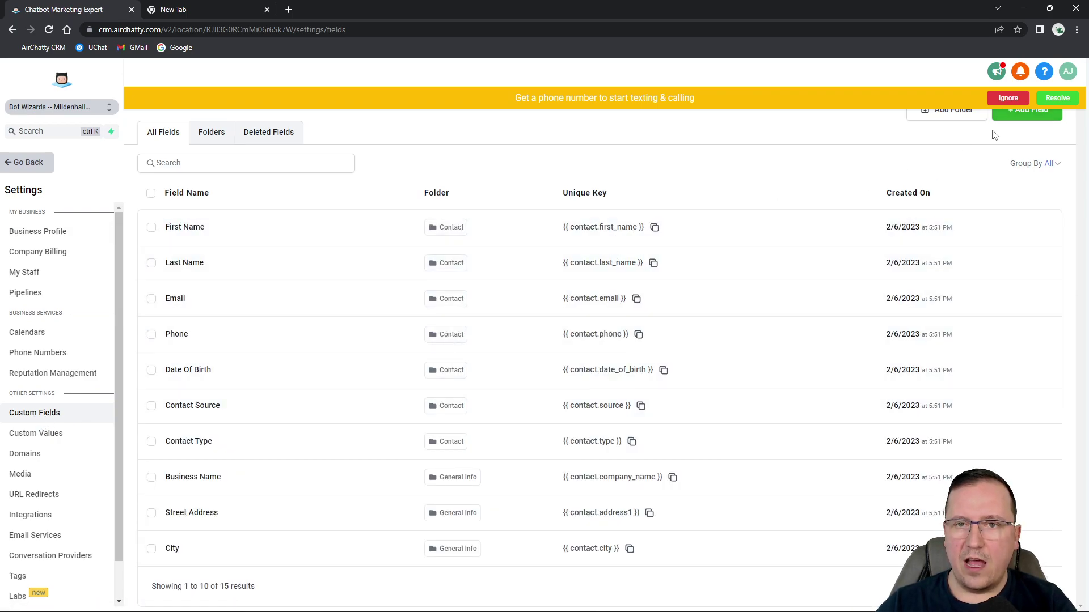
pyautogui.click(1009, 100)
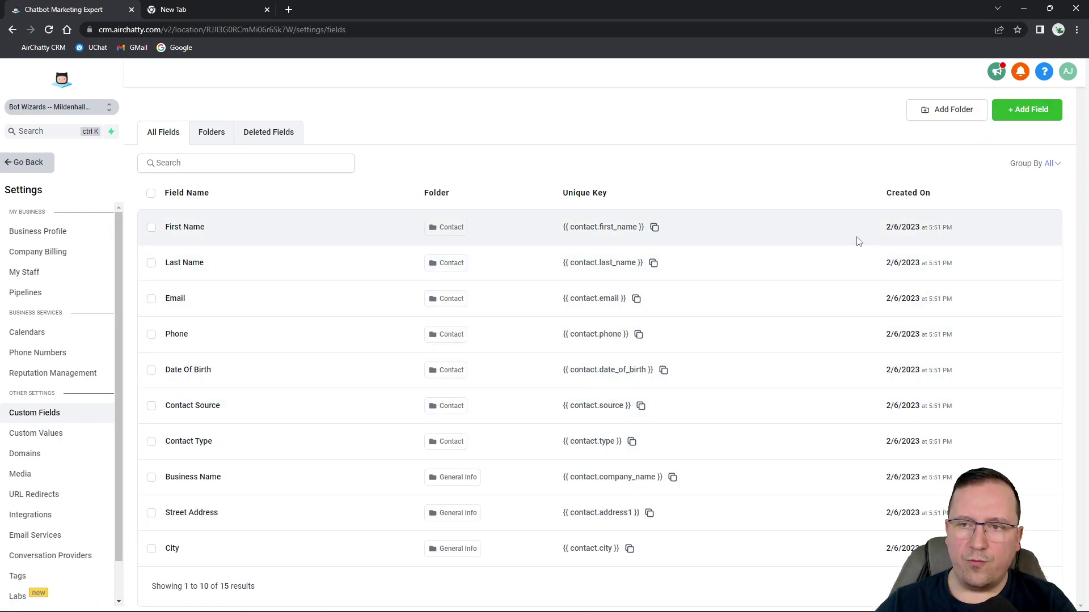
pyautogui.click(1033, 117)
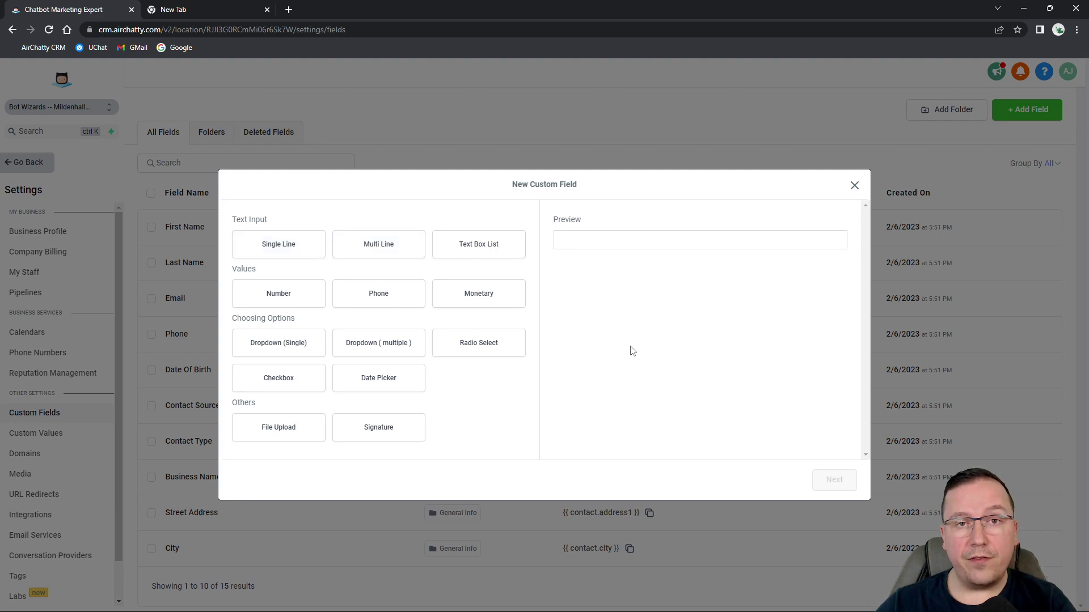
# Preview the Single Line, Multi Line and Text Box List types for the new custom field.
pyautogui.click(289, 244)
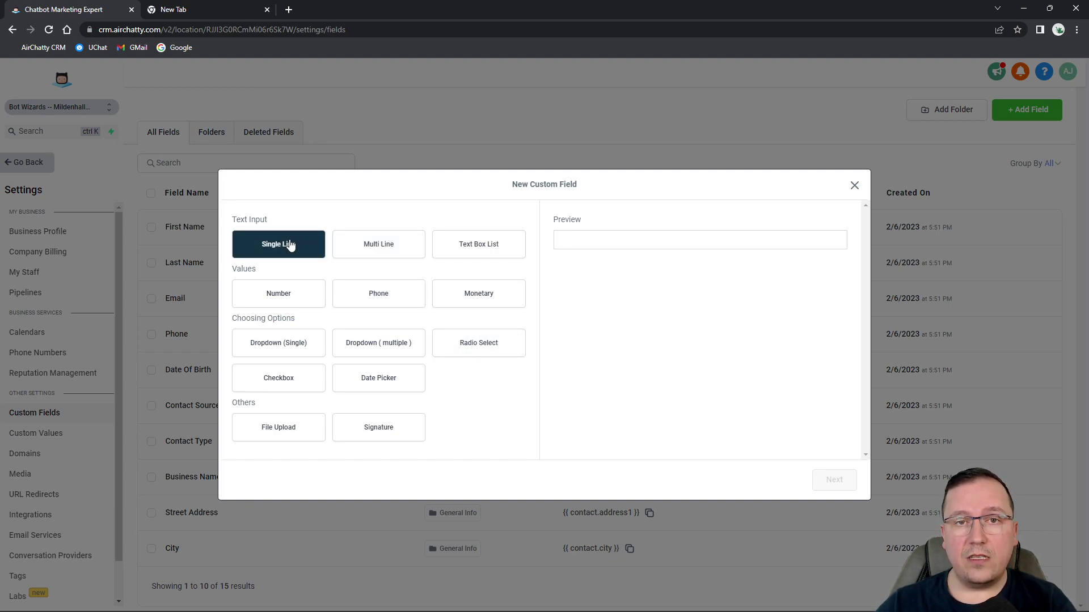
pyautogui.moveTo(232, 221); pyautogui.dragTo(285, 227)
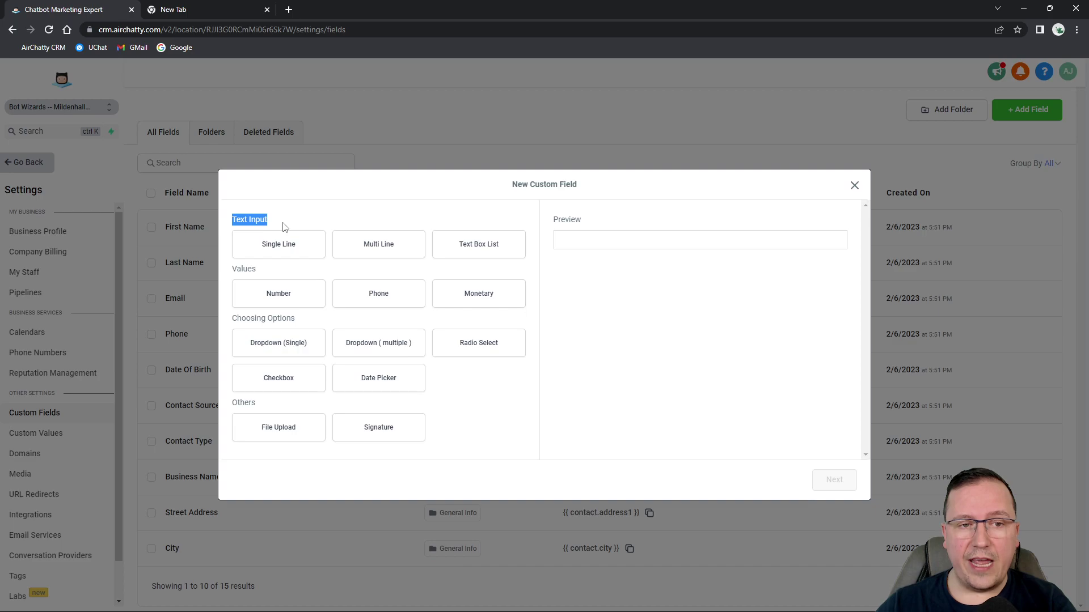
pyautogui.click(267, 251)
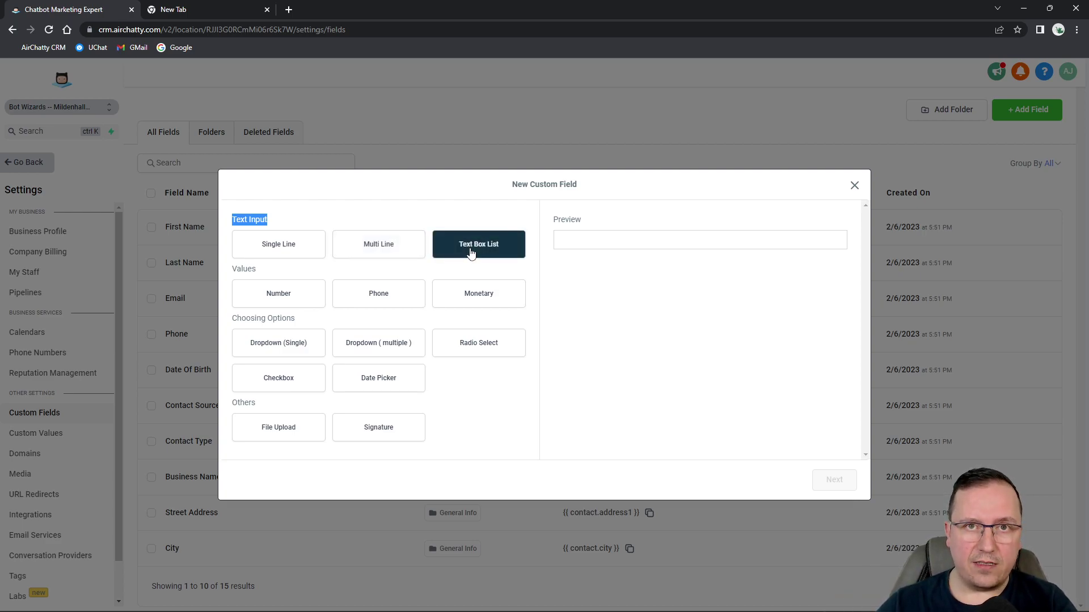
pyautogui.click(286, 245)
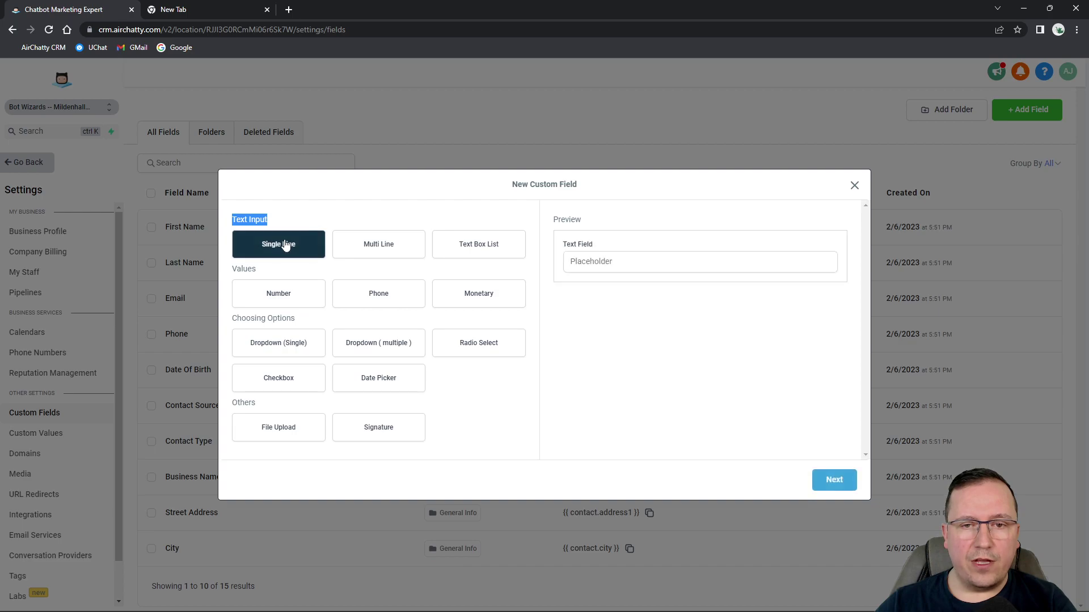
pyautogui.click(398, 251)
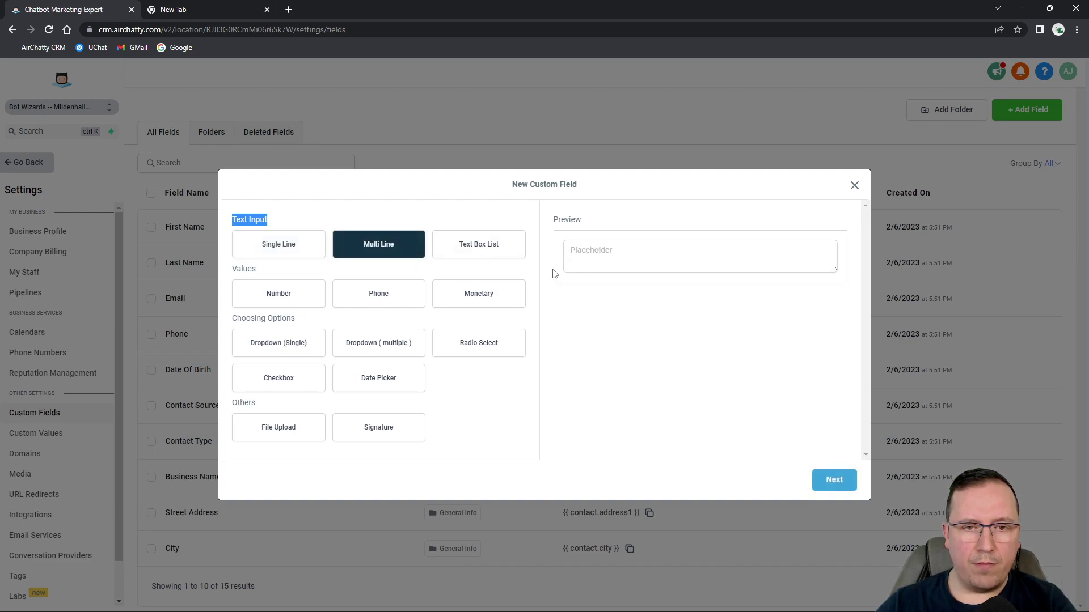
pyautogui.click(475, 244)
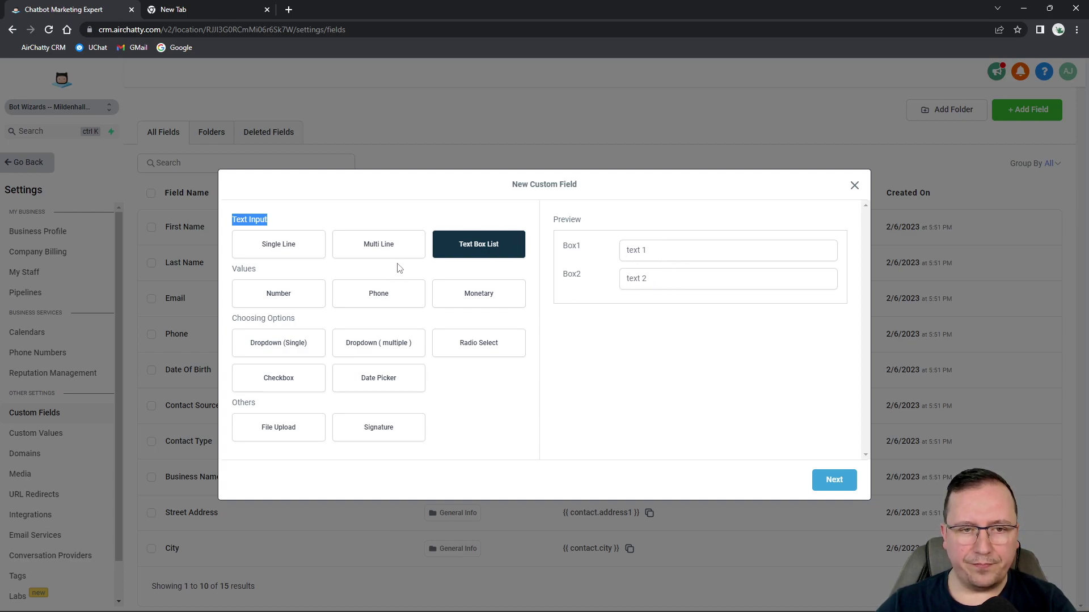
# Preview the value, choice, date, file upload and signature types for the new custom field.
pyautogui.click(273, 299)
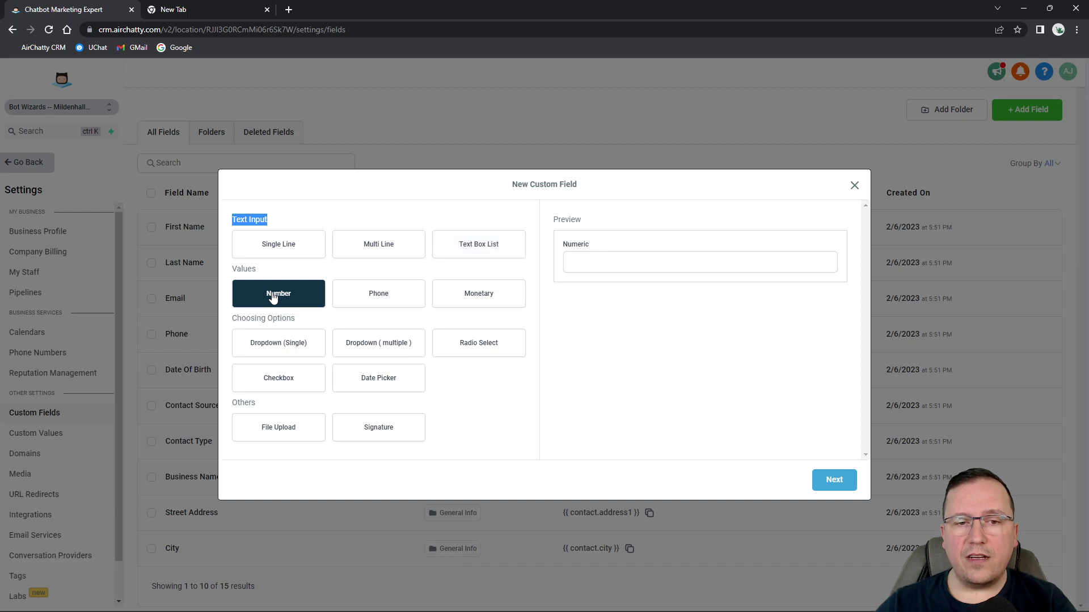
pyautogui.click(377, 295)
pyautogui.click(451, 296)
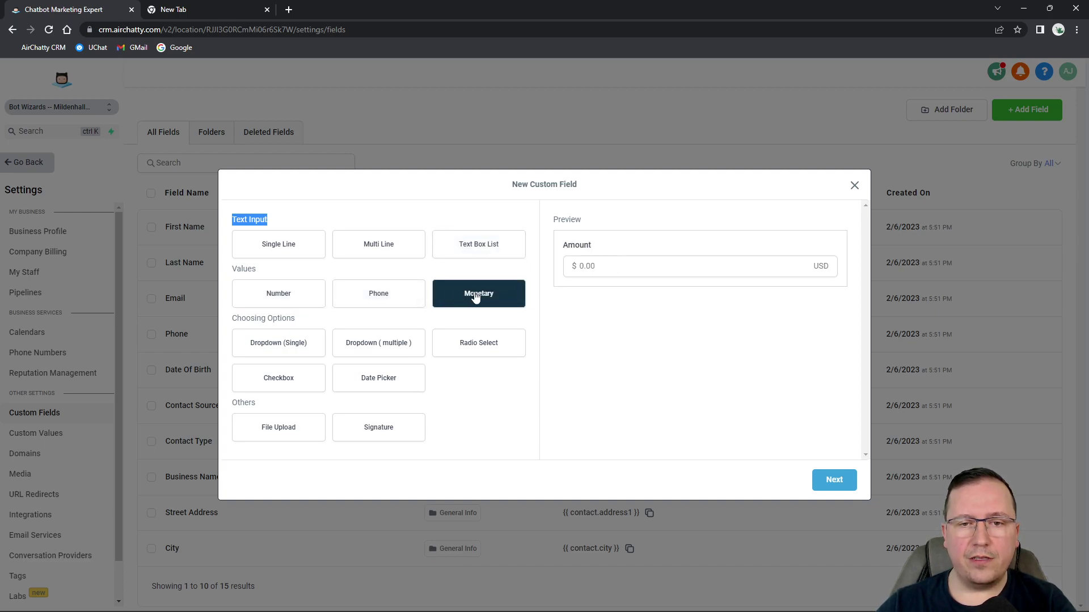
pyautogui.click(291, 351)
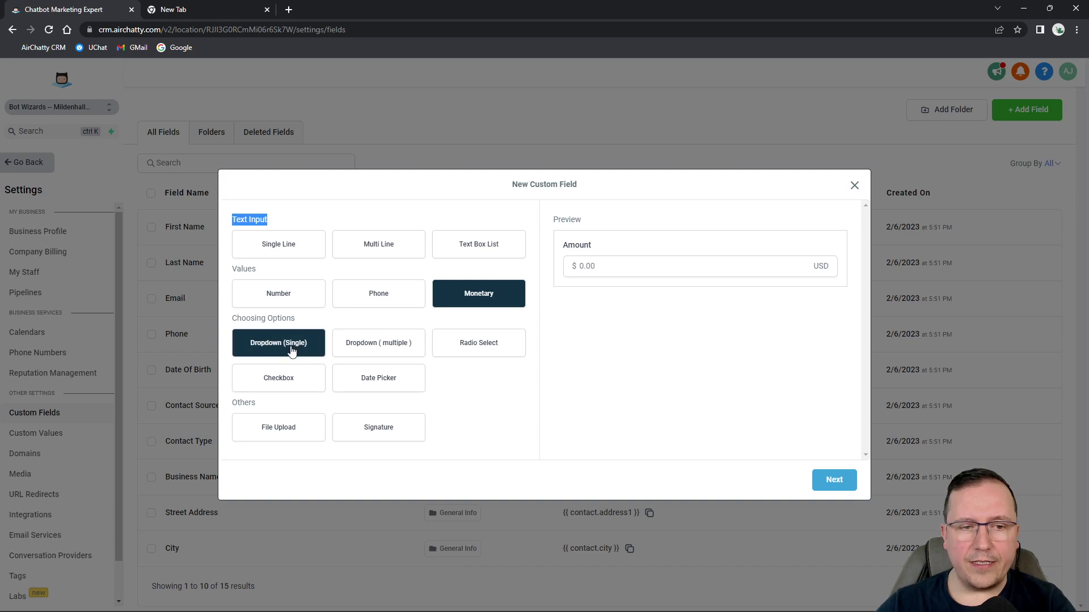
pyautogui.click(401, 355)
pyautogui.click(438, 344)
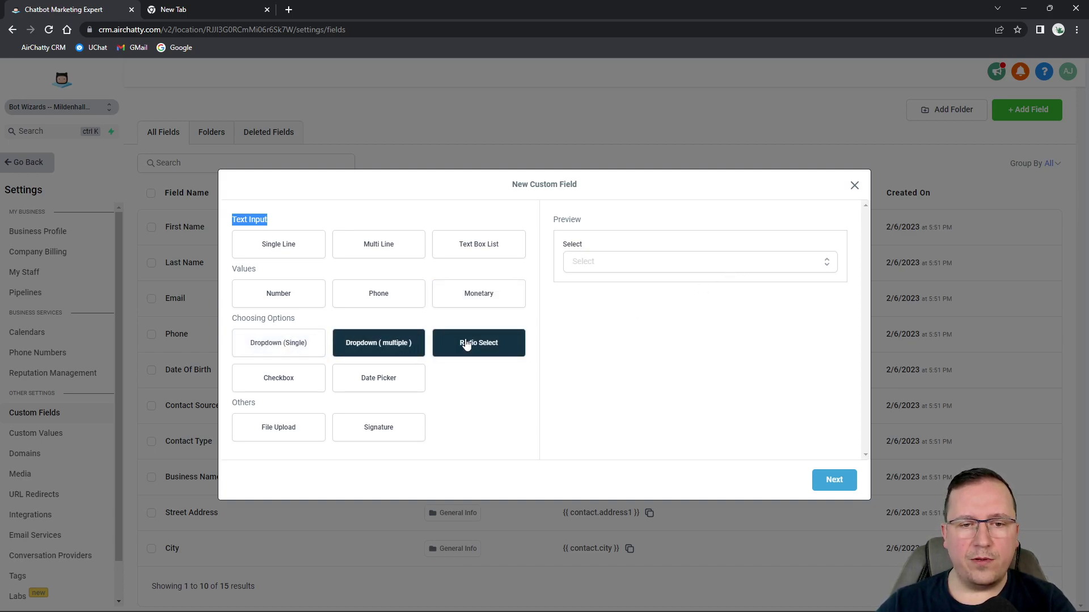
pyautogui.click(396, 378)
pyautogui.click(276, 386)
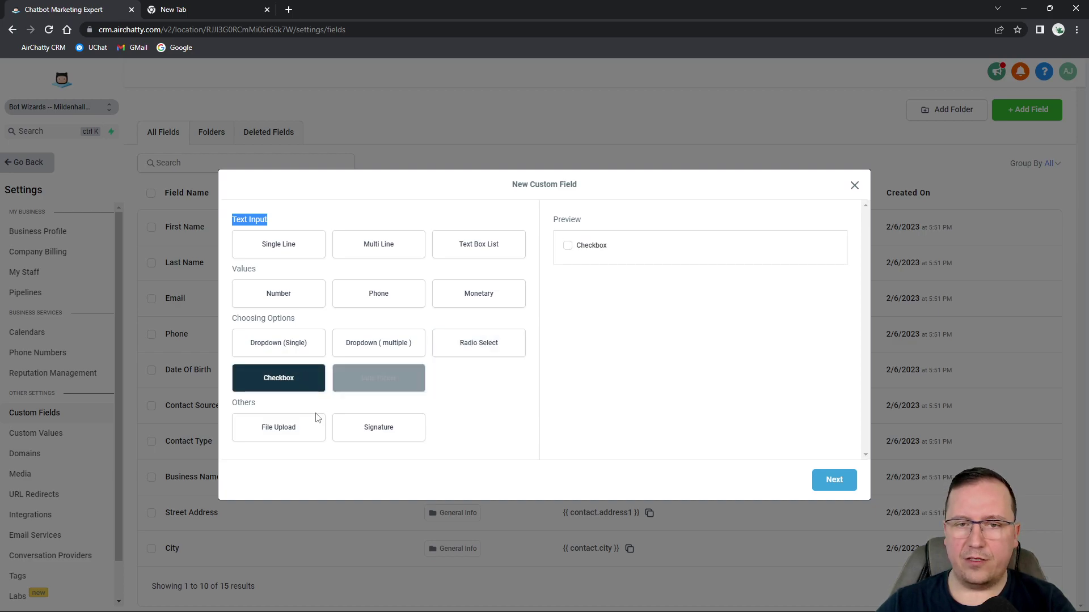
pyautogui.click(284, 435)
pyautogui.click(376, 432)
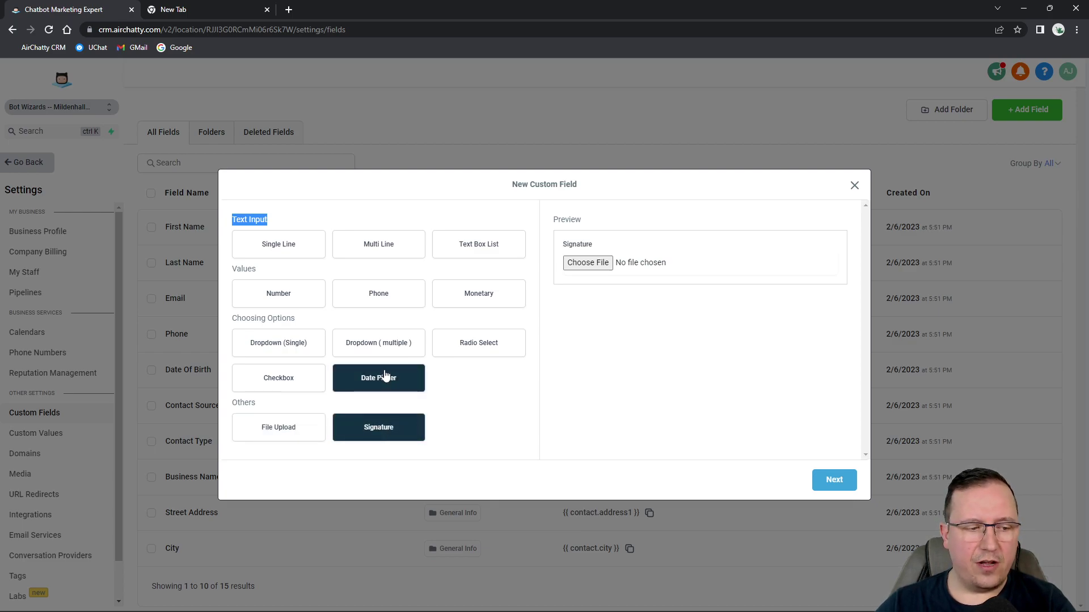
# Choose the Single Line type for the new custom field and name it "Business ID".
pyautogui.click(278, 244)
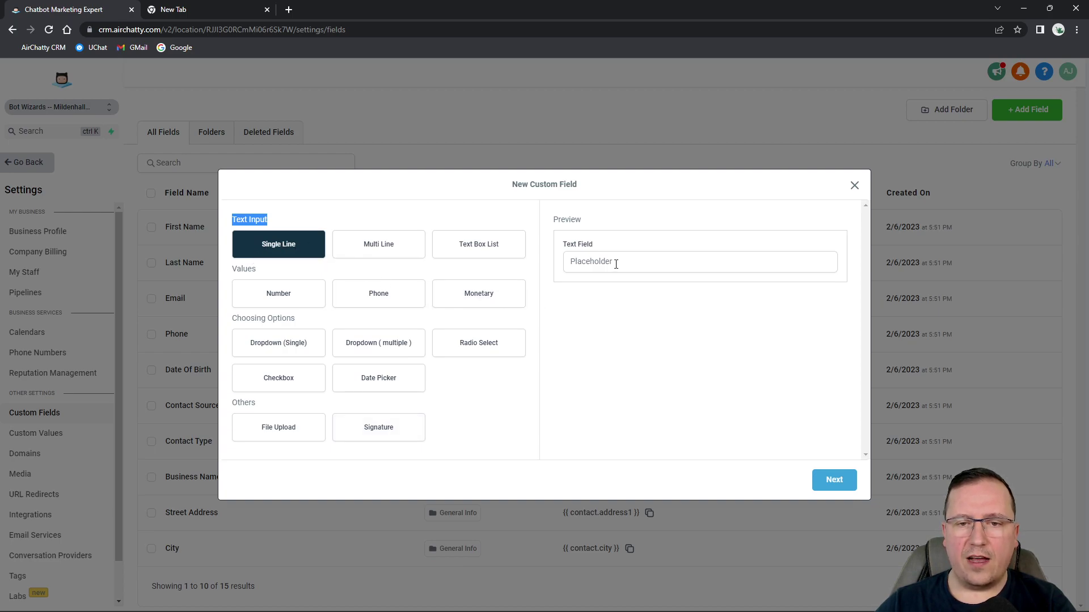
pyautogui.click(840, 481)
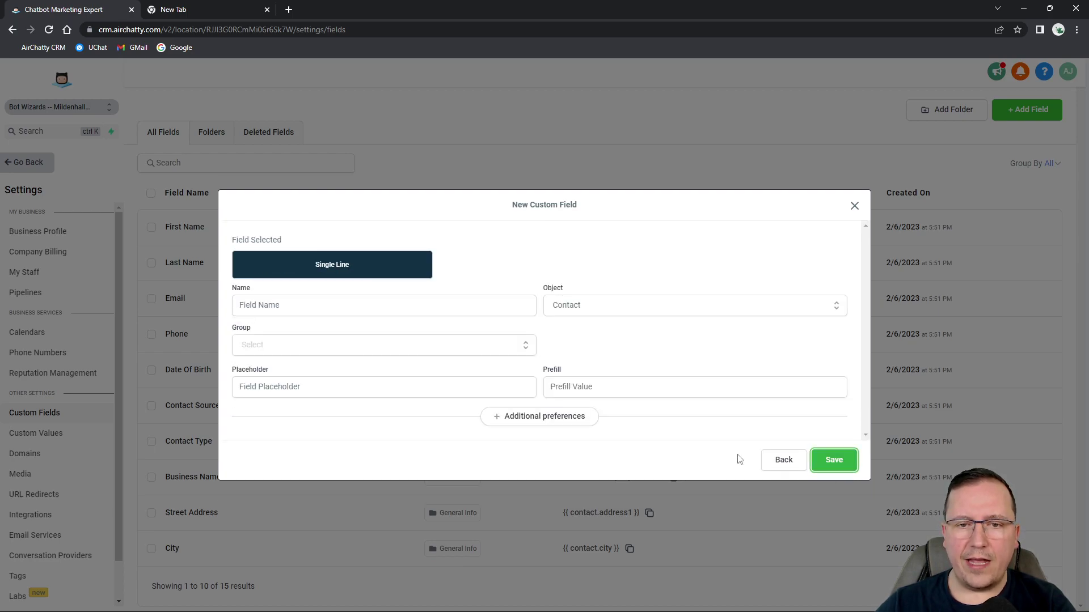
pyautogui.click(296, 307)
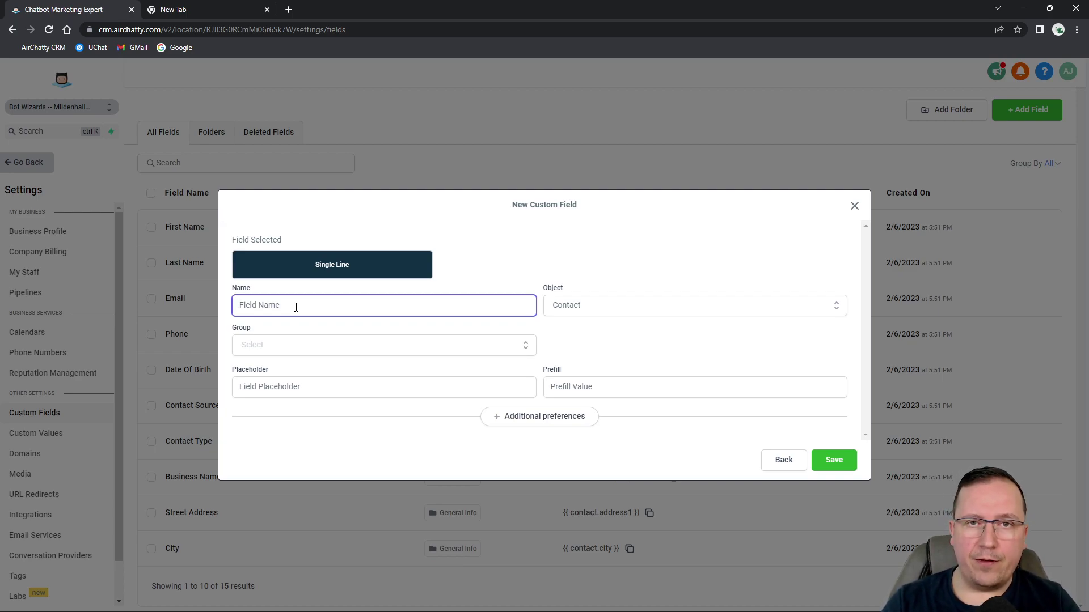
pyautogui.write('Business ID')
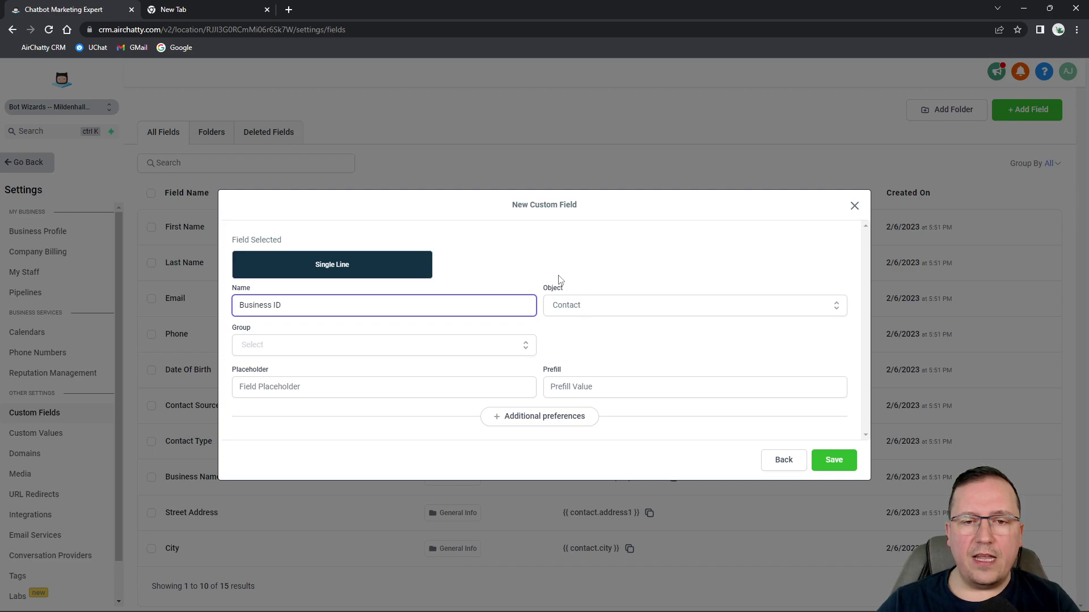
# Assign the Business ID field to the Contact object and the Additional Info group.
pyautogui.click(597, 314)
pyautogui.click(578, 333)
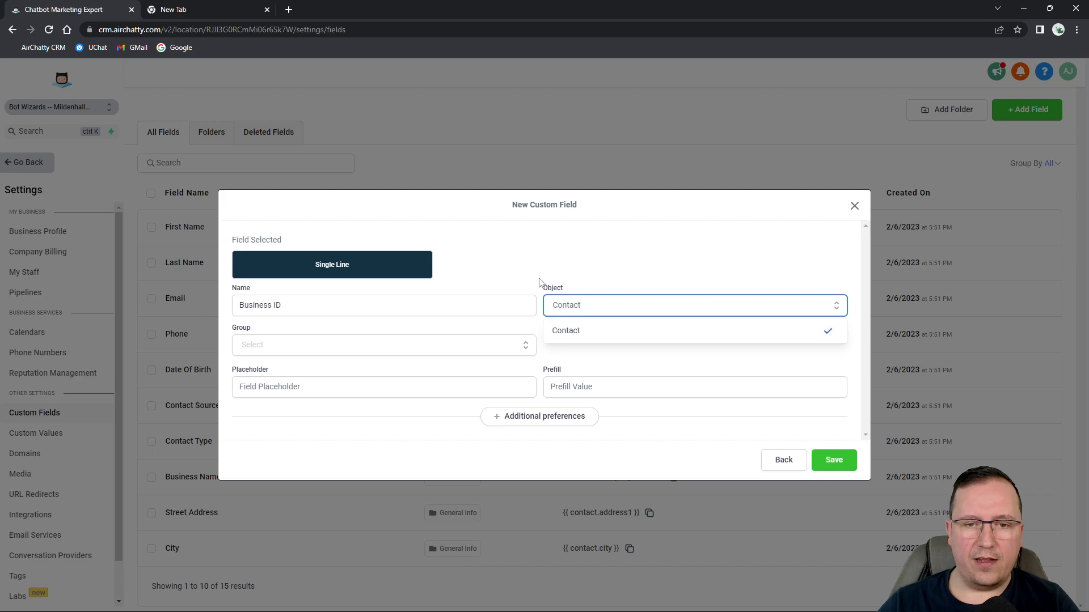
pyautogui.click(267, 347)
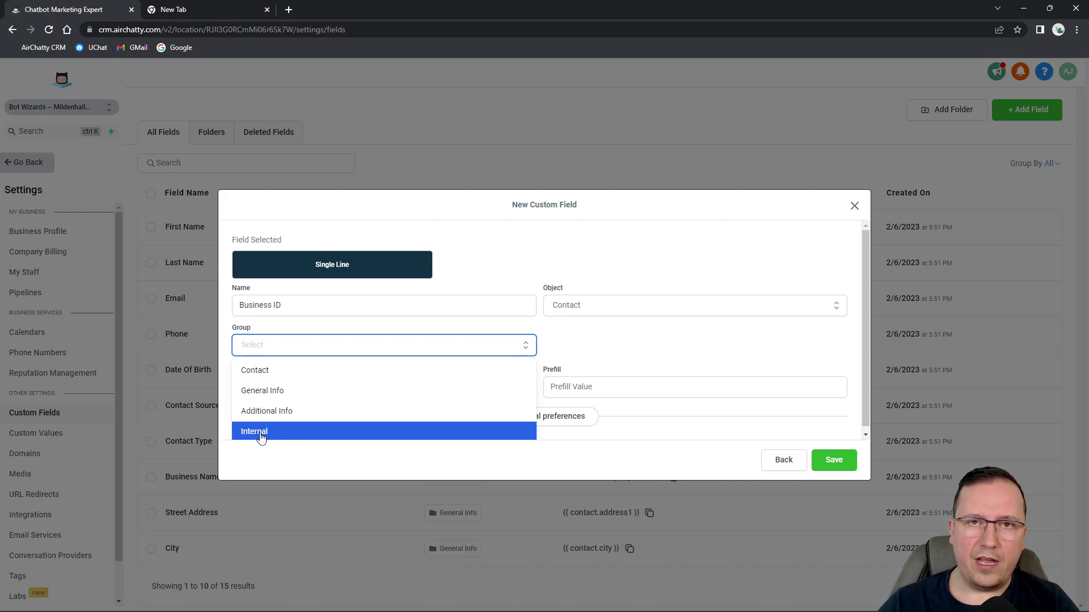
pyautogui.click(290, 413)
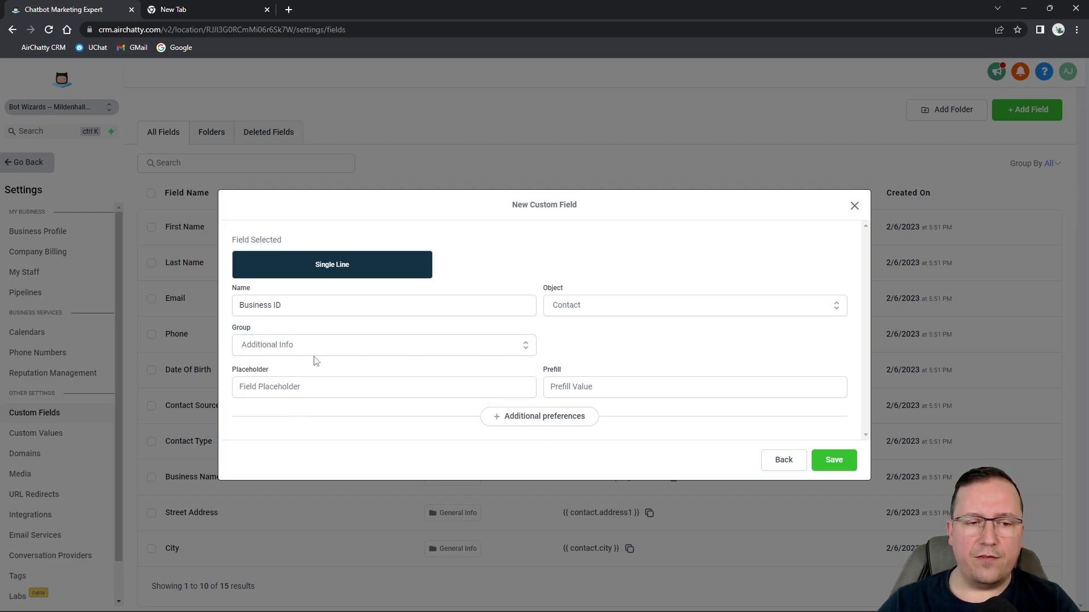
# Set the placeholder of the new custom field to "Please input your business id" and show its additional preferences.
pyautogui.click(259, 386)
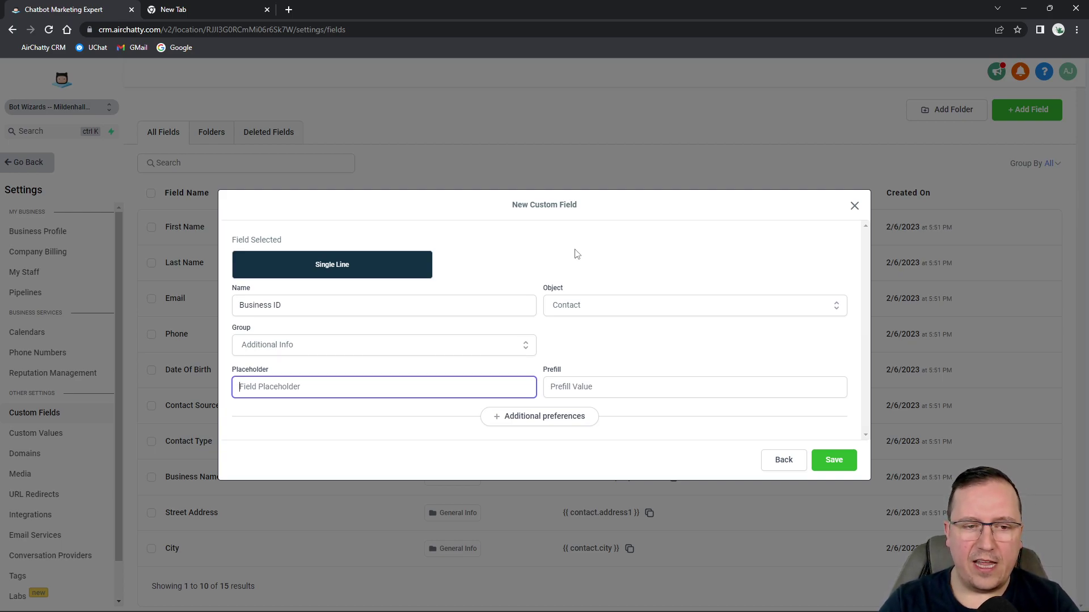
pyautogui.write('Please input your bu')
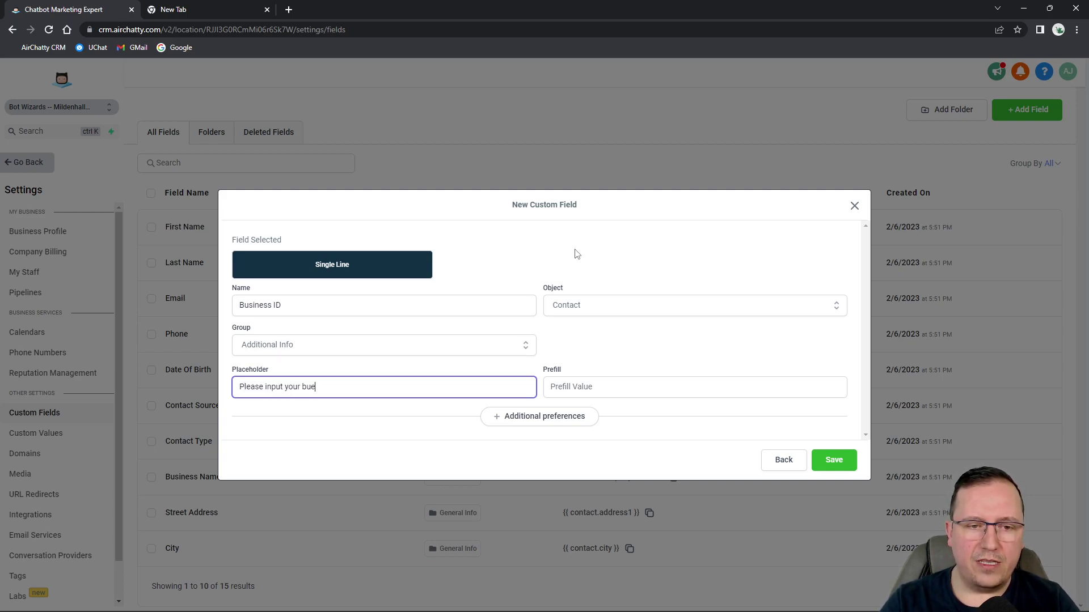
pyautogui.write('siness id')
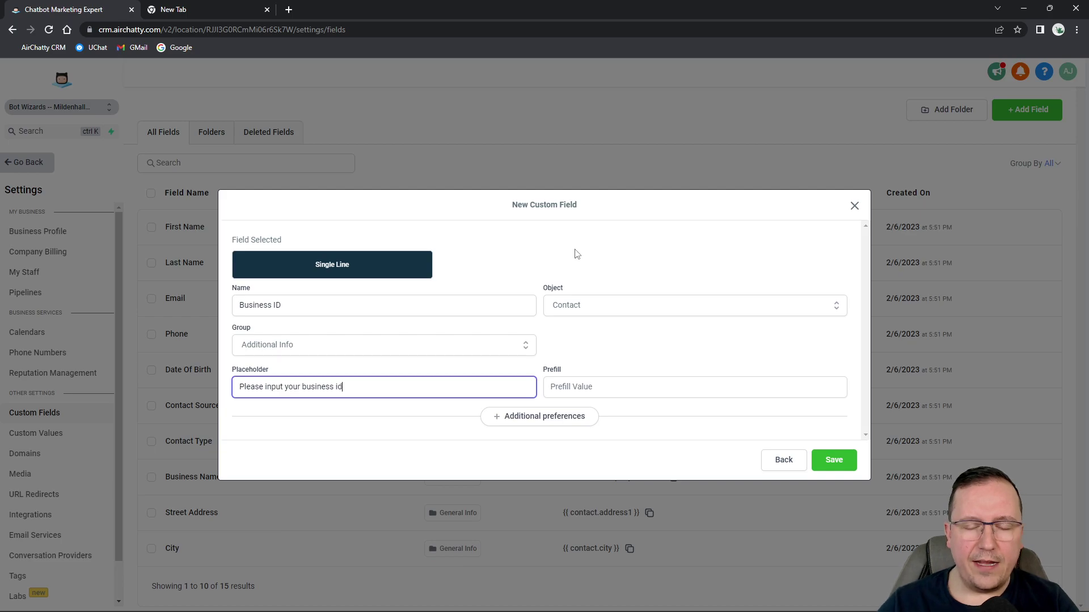
pyautogui.click(528, 419)
pyautogui.click(270, 411)
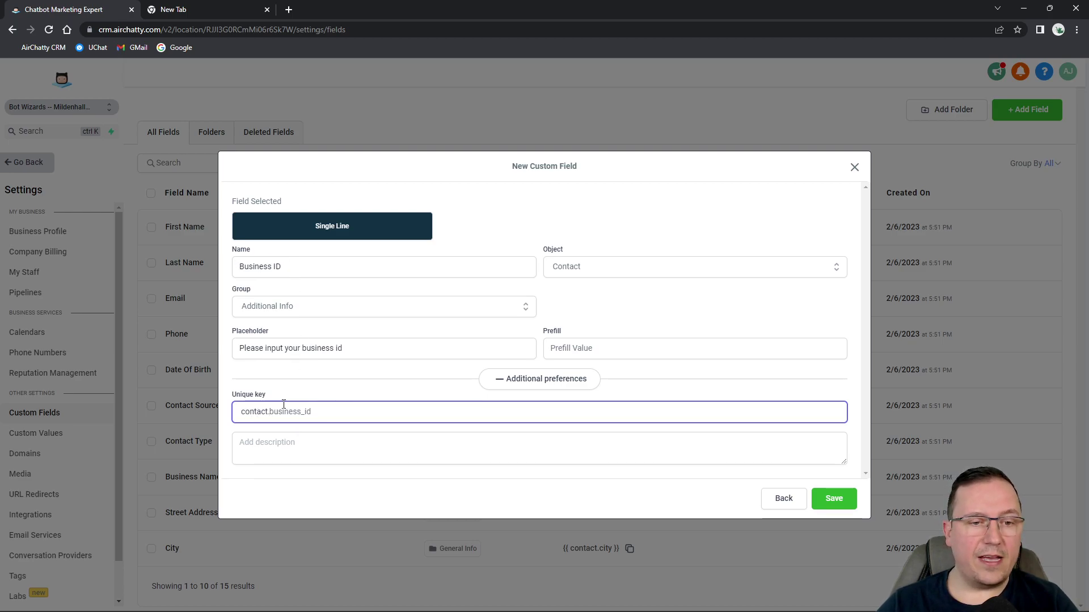
pyautogui.write('asdfaf')
pyautogui.press('BackSpace')
pyautogui.press('BackSpace')
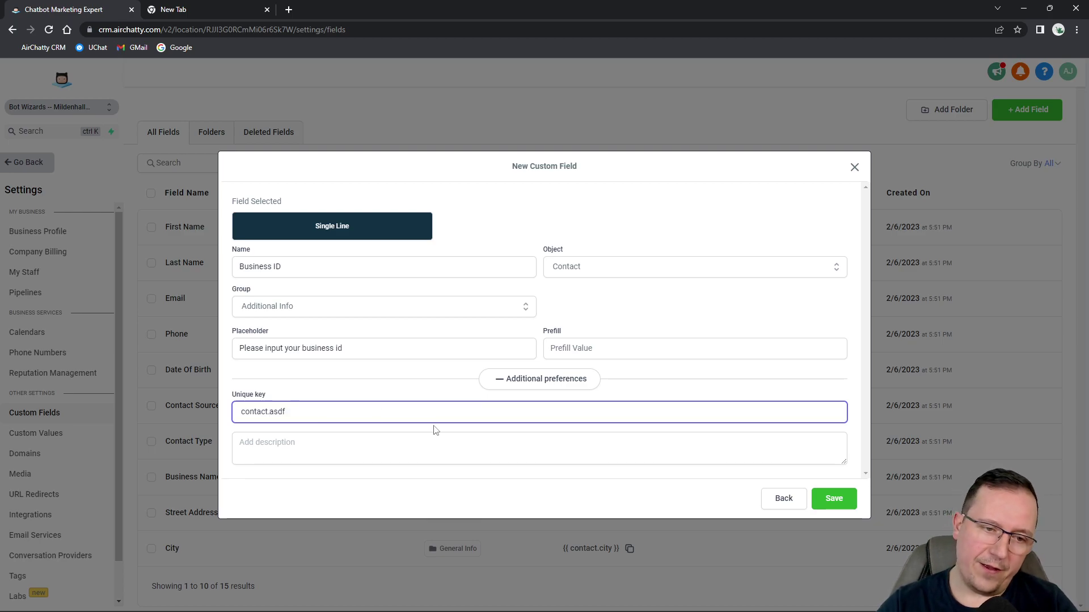
pyautogui.press('BackSpace')
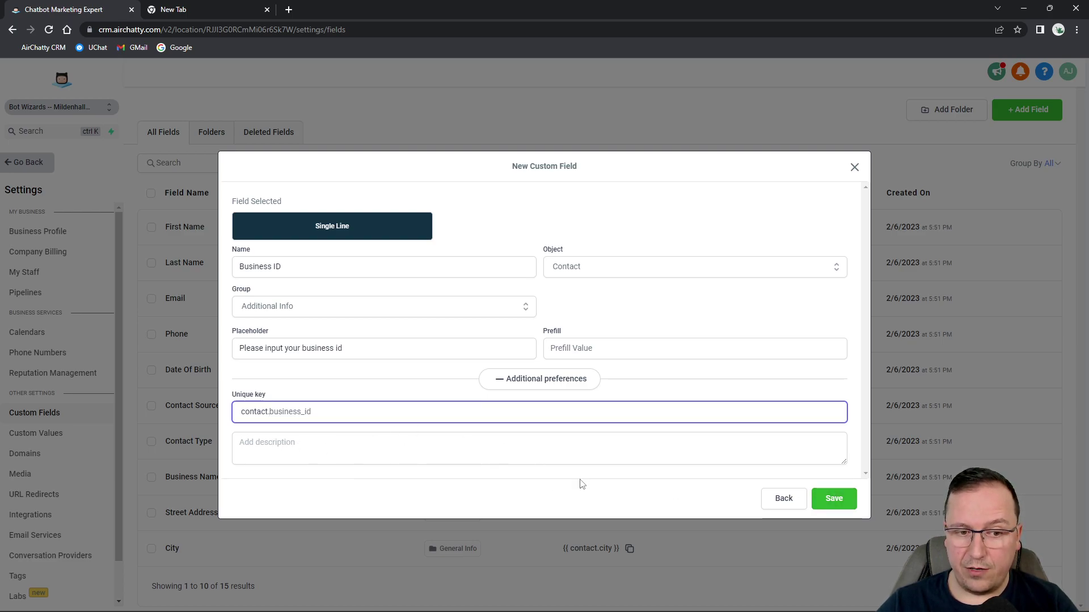
# Rename the new custom field to "Business Identification Number" and save it.
pyautogui.click(831, 499)
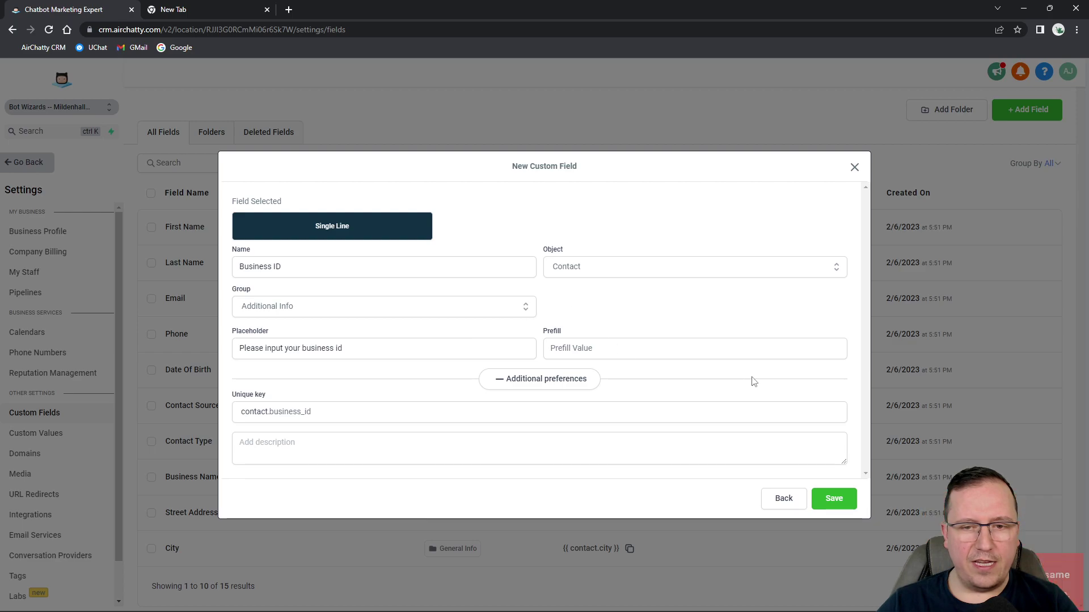
pyautogui.click(337, 271)
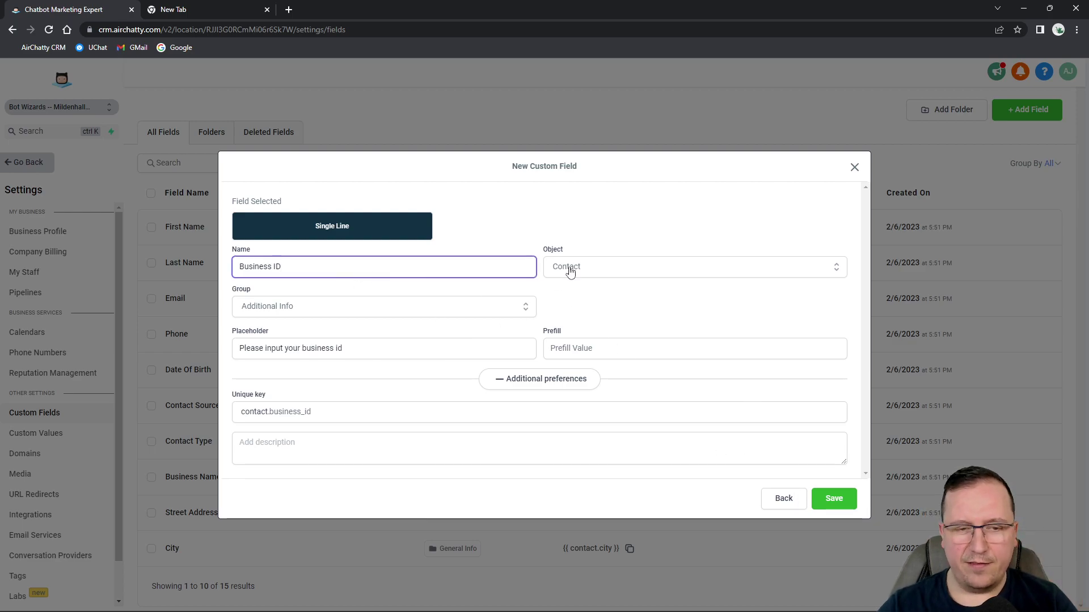
pyautogui.press('BackSpace')
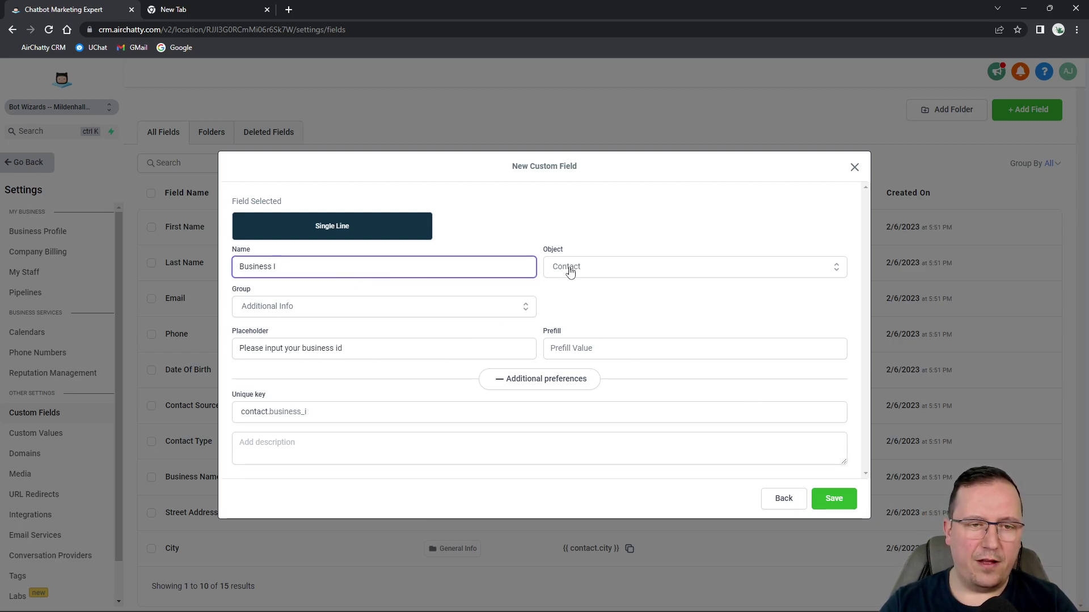
pyautogui.write('dentifica')
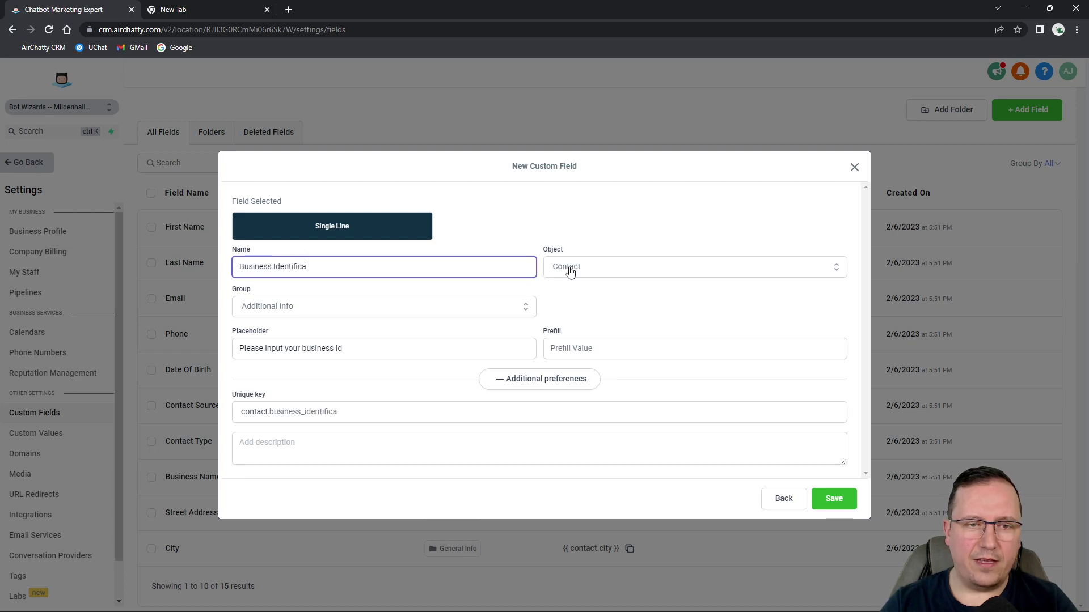
pyautogui.write('tion Number')
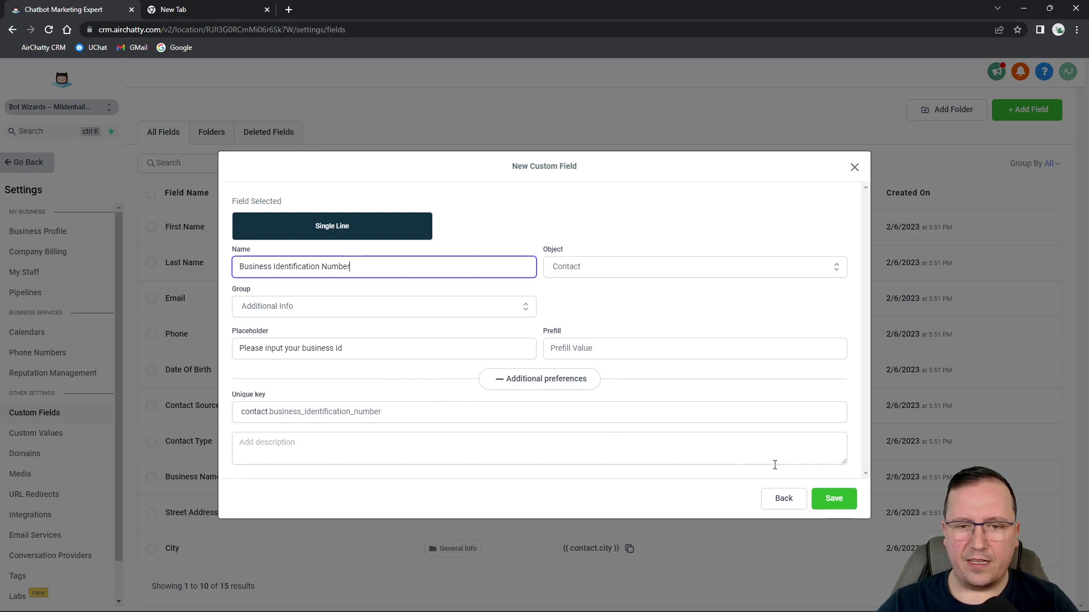
pyautogui.click(834, 499)
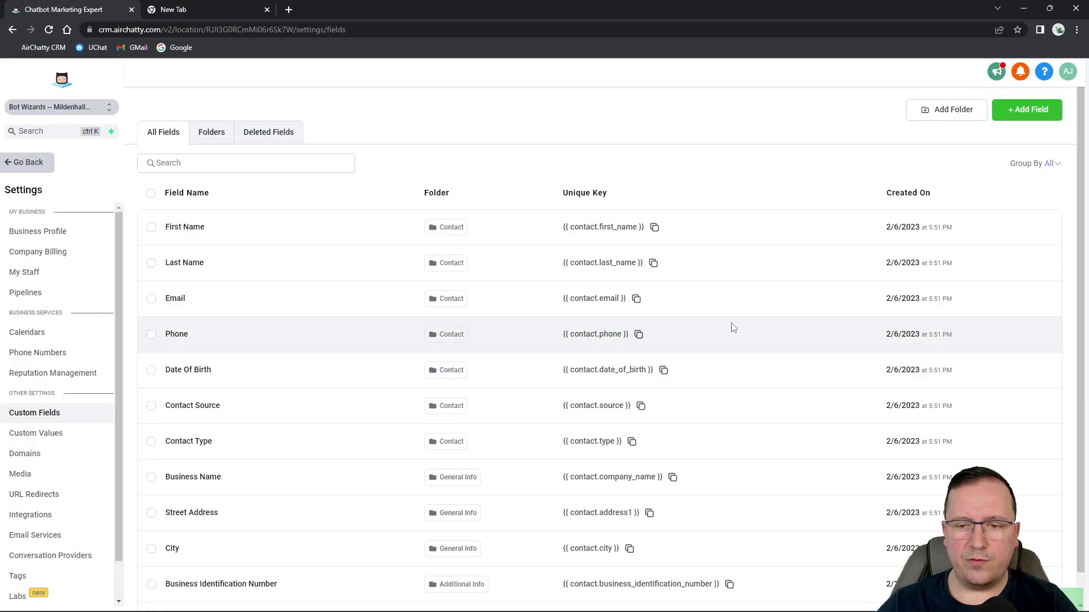
pyautogui.scroll(-1, 448, 457)
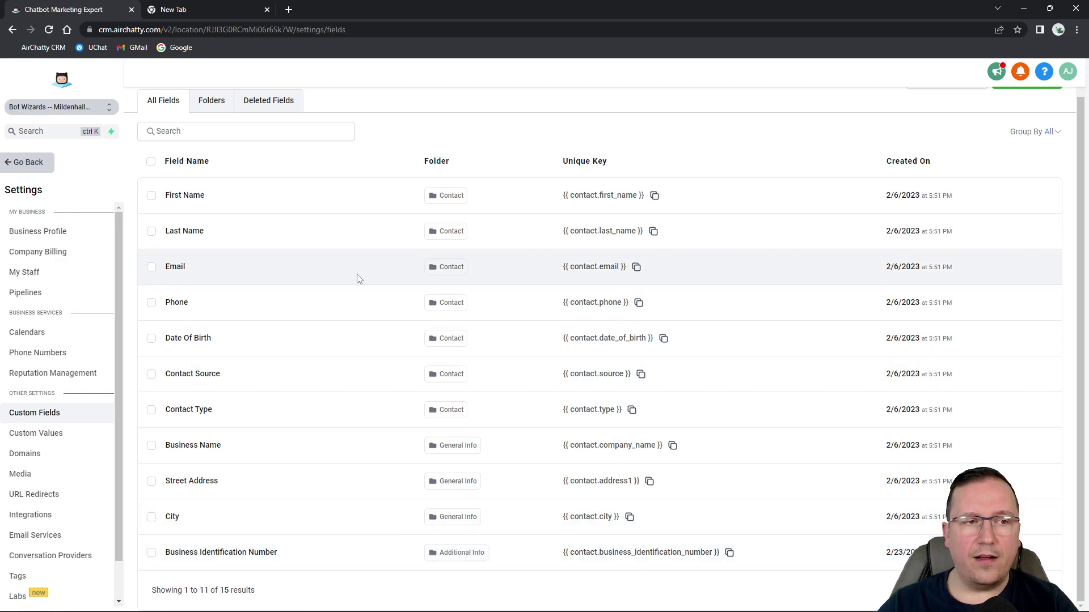
# Return to the contact and write the email text "Hi {{contact.first_name}}, we have your business ID as", using the First Name custom value.
pyautogui.click(20, 163)
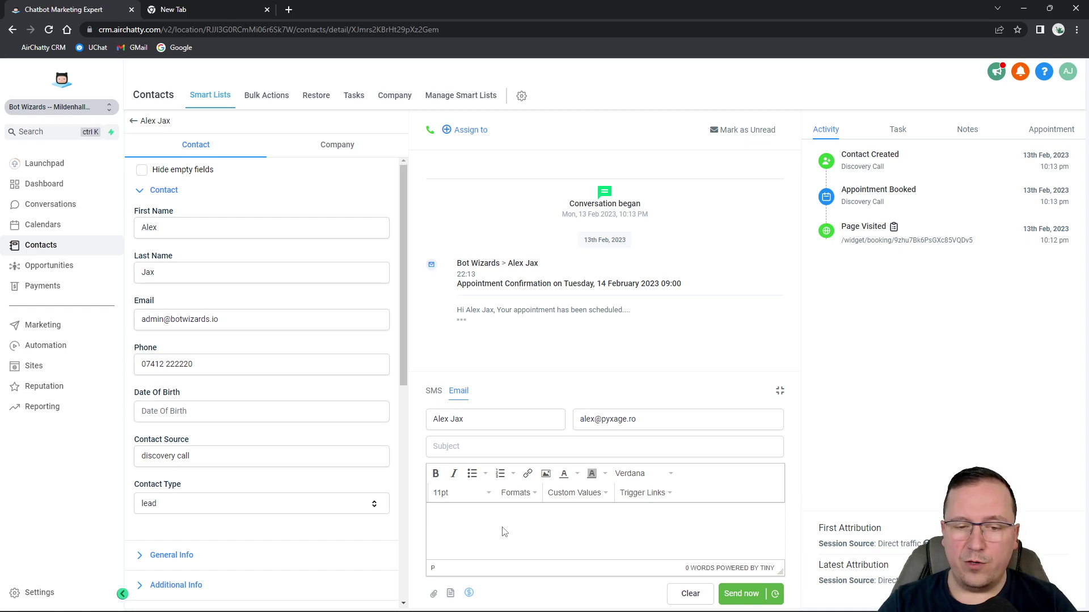
pyautogui.click(575, 493)
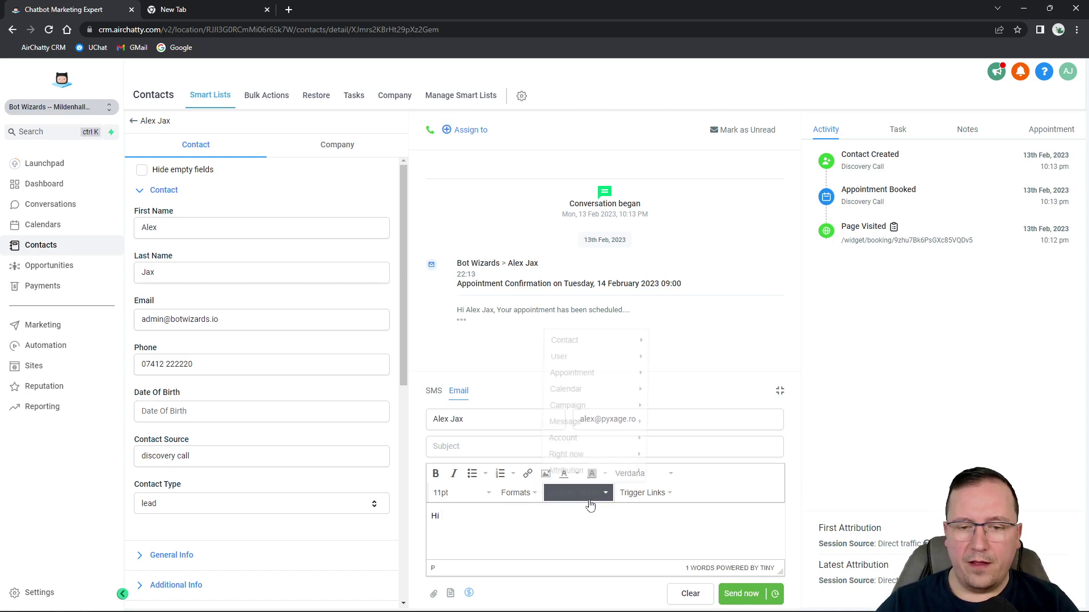
pyautogui.moveTo(611, 339)
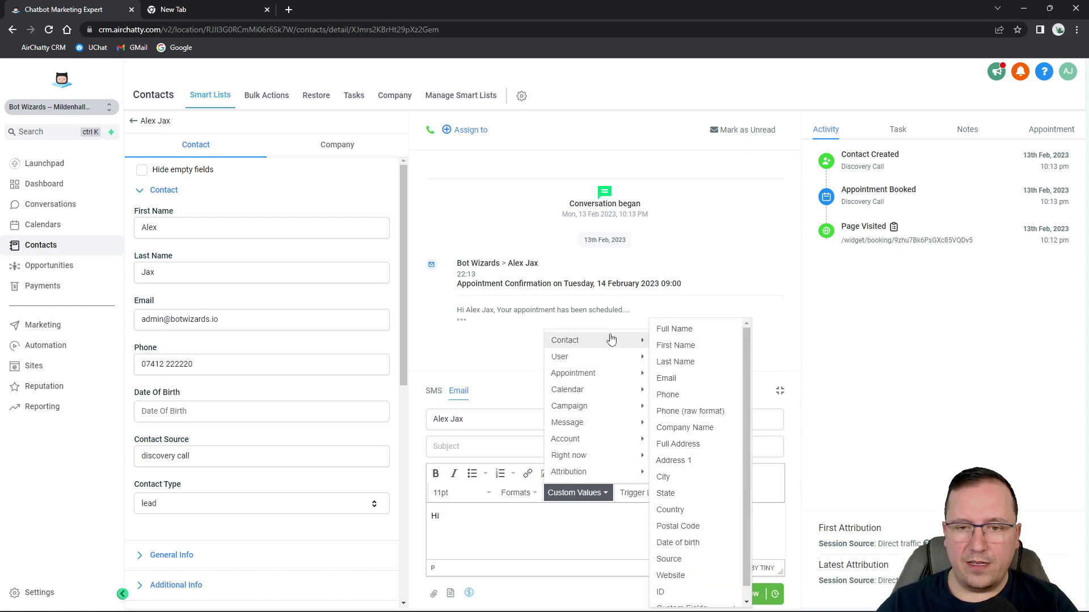
pyautogui.click(675, 345)
pyautogui.write(', we have your bu')
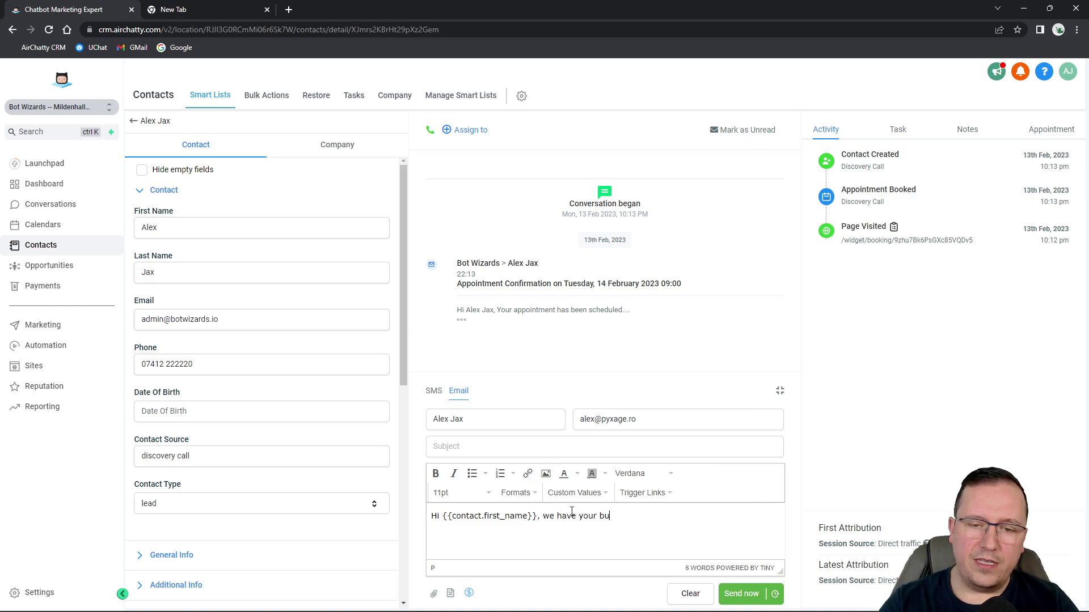
pyautogui.write('siness ID as')
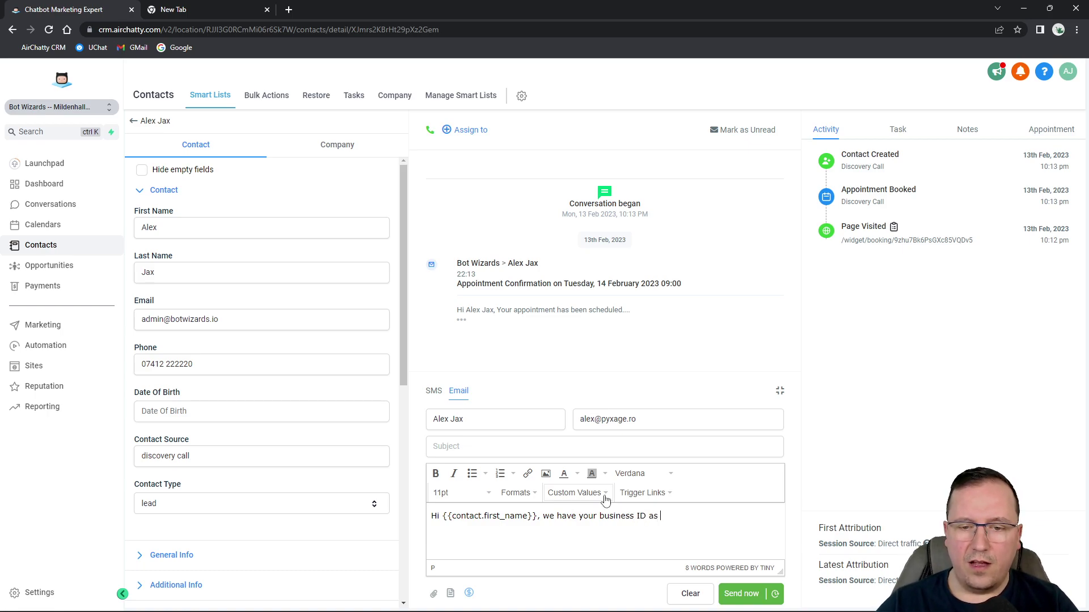
# Insert the contact's Business Identification Number custom field at the end of the email text.
pyautogui.click(576, 493)
pyautogui.moveTo(613, 339)
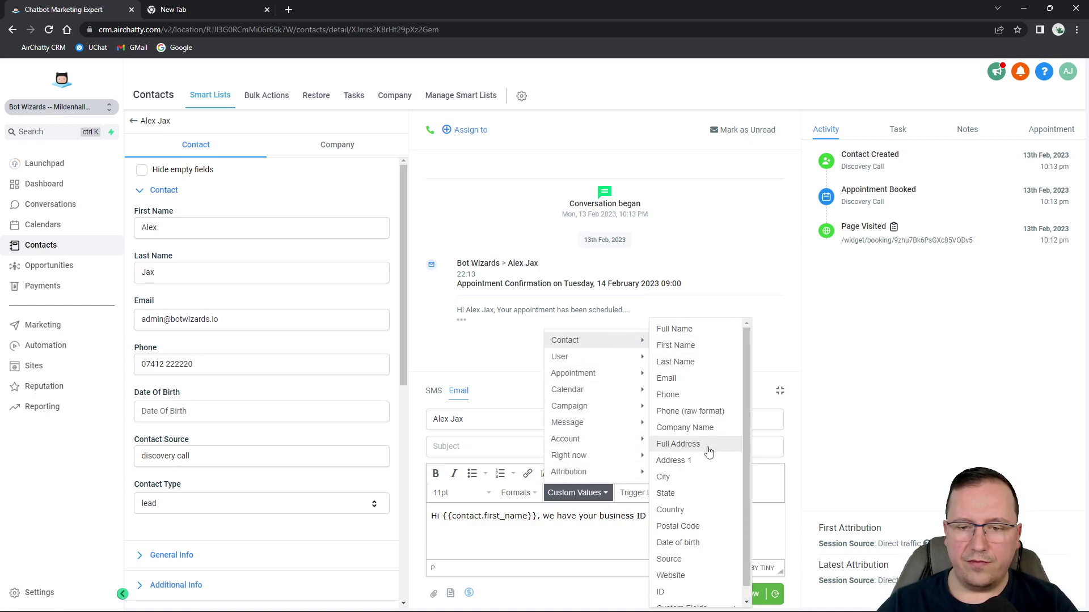
pyautogui.scroll(-1, 700, 499)
pyautogui.moveTo(698, 595)
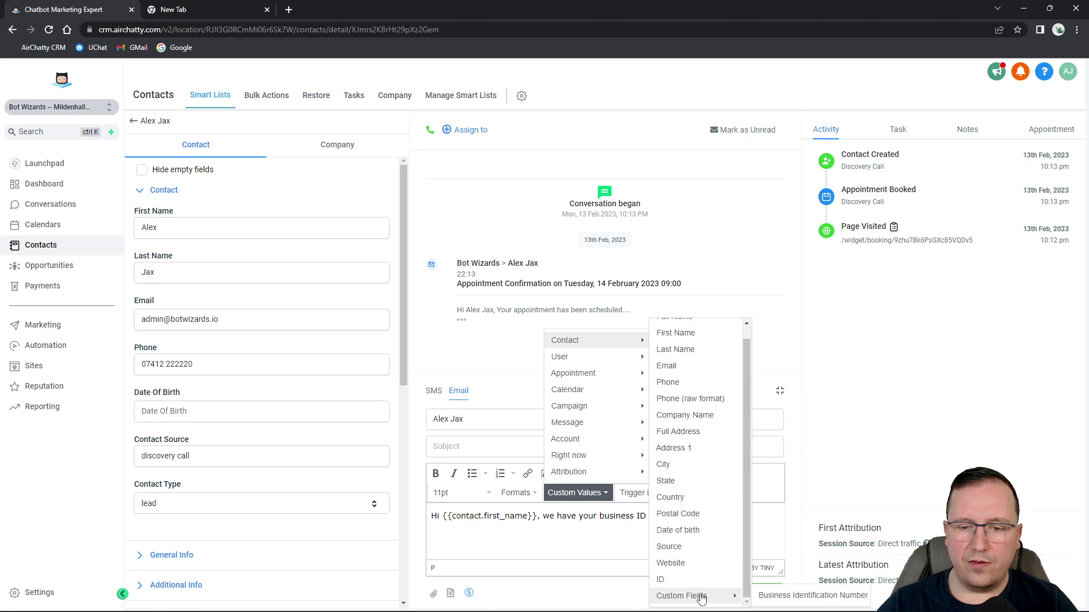
pyautogui.click(785, 596)
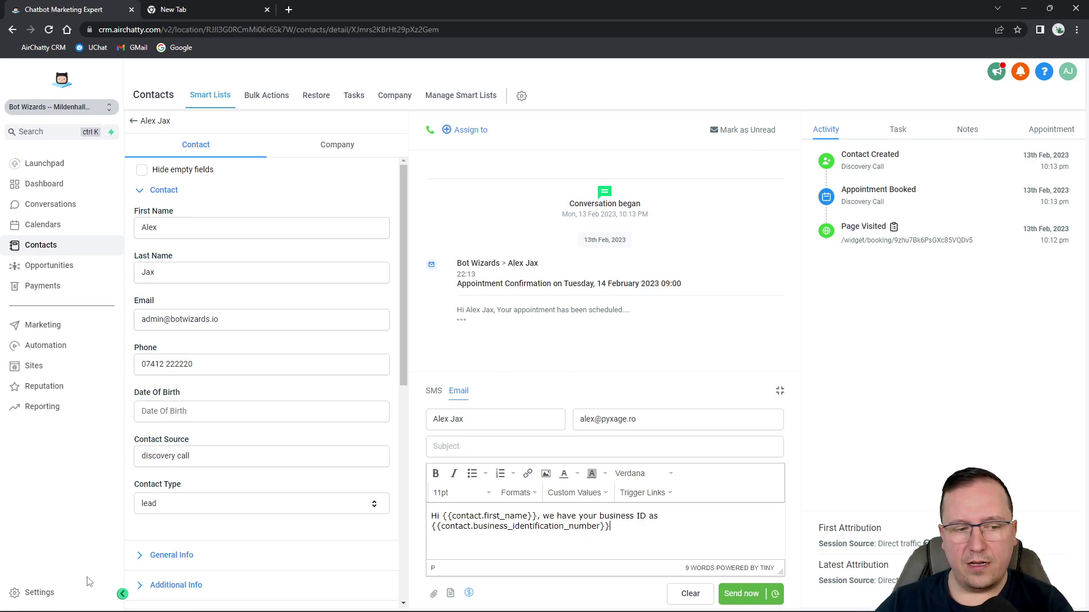
# Return to the custom fields settings and open the Internal folder.
pyautogui.click(35, 592)
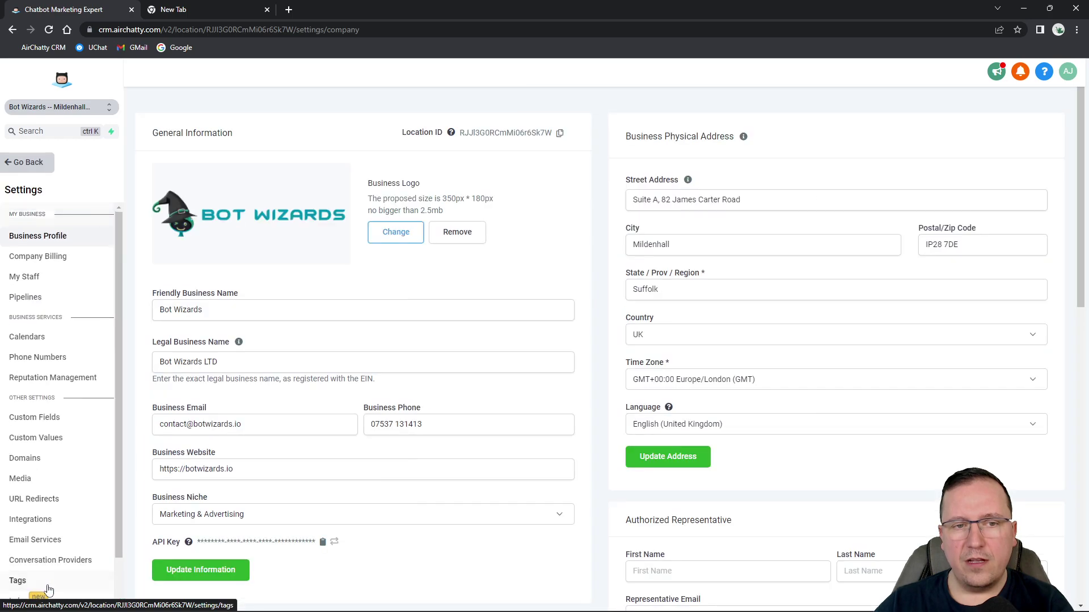
pyautogui.click(51, 414)
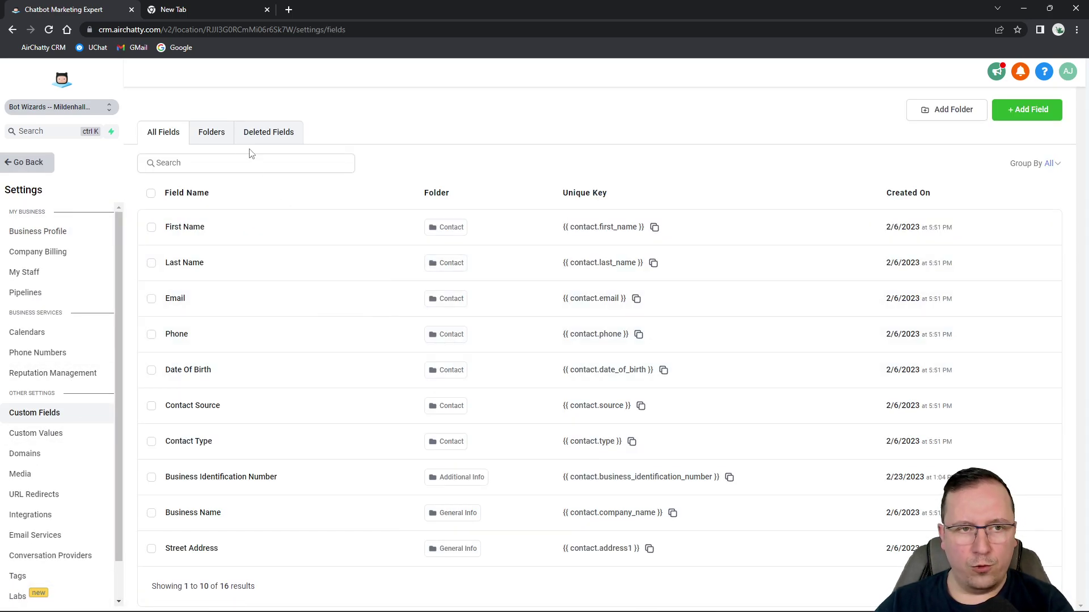
pyautogui.click(214, 137)
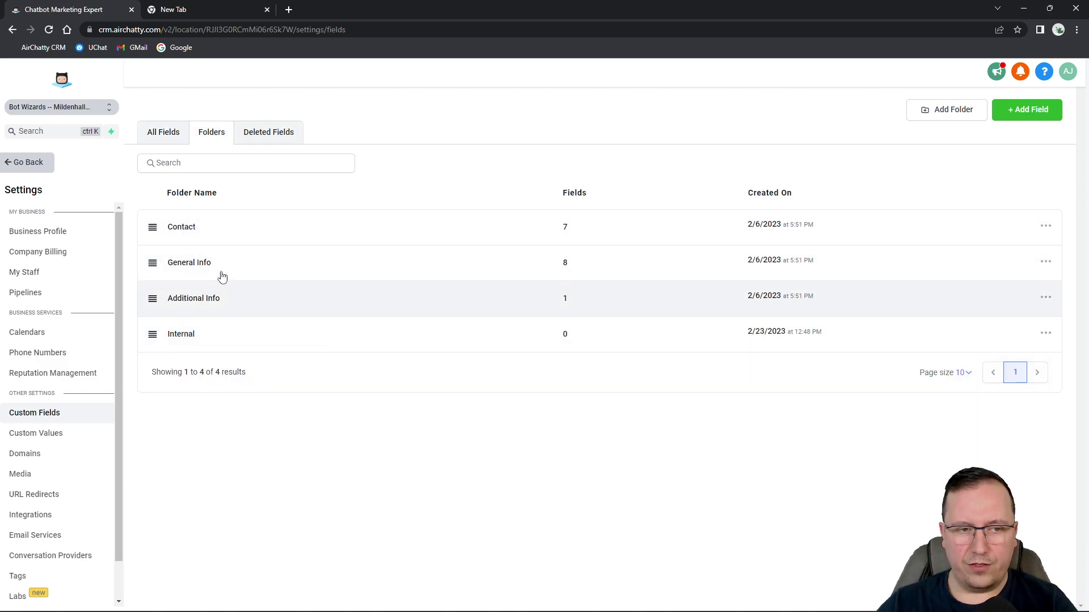
pyautogui.click(180, 339)
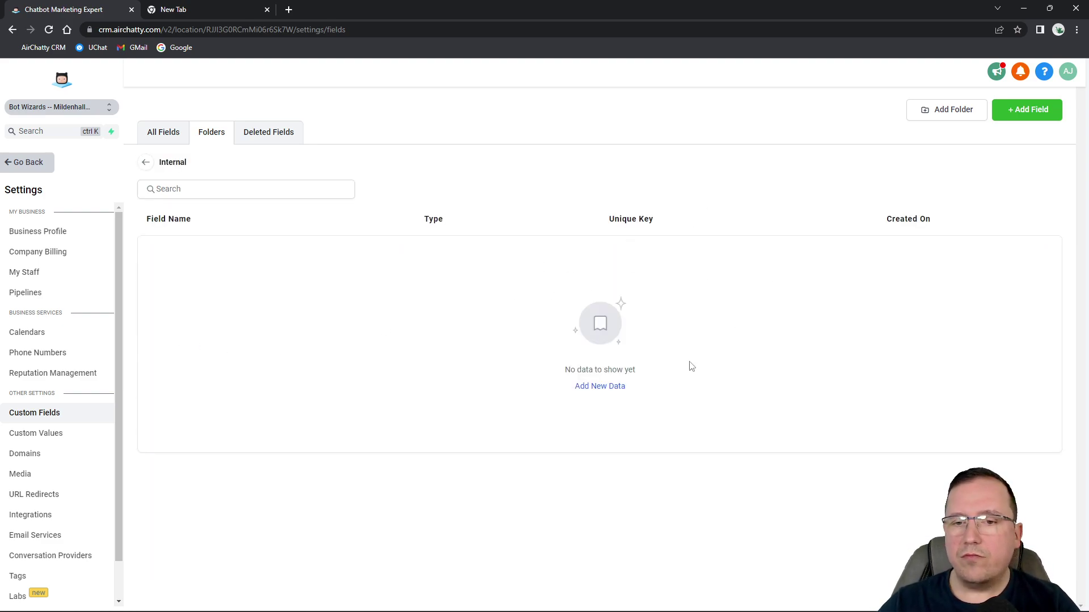
# Create a Single Line custom field named "Employee Car Number" for the Contact object in the Internal folder and save it.
pyautogui.click(596, 386)
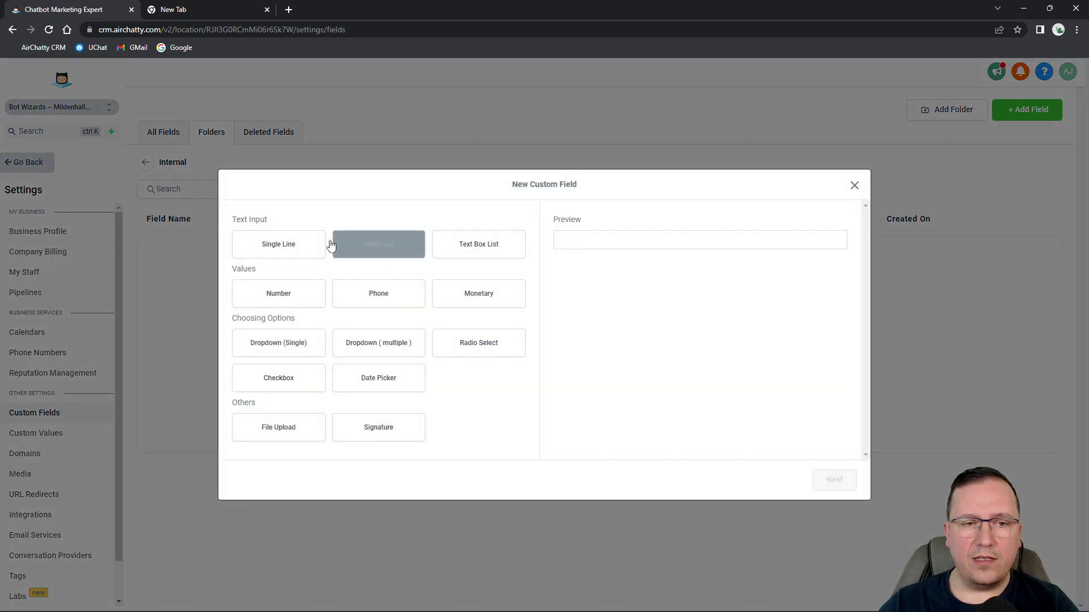
pyautogui.click(307, 245)
pyautogui.click(833, 480)
pyautogui.click(319, 307)
pyautogui.write('Em')
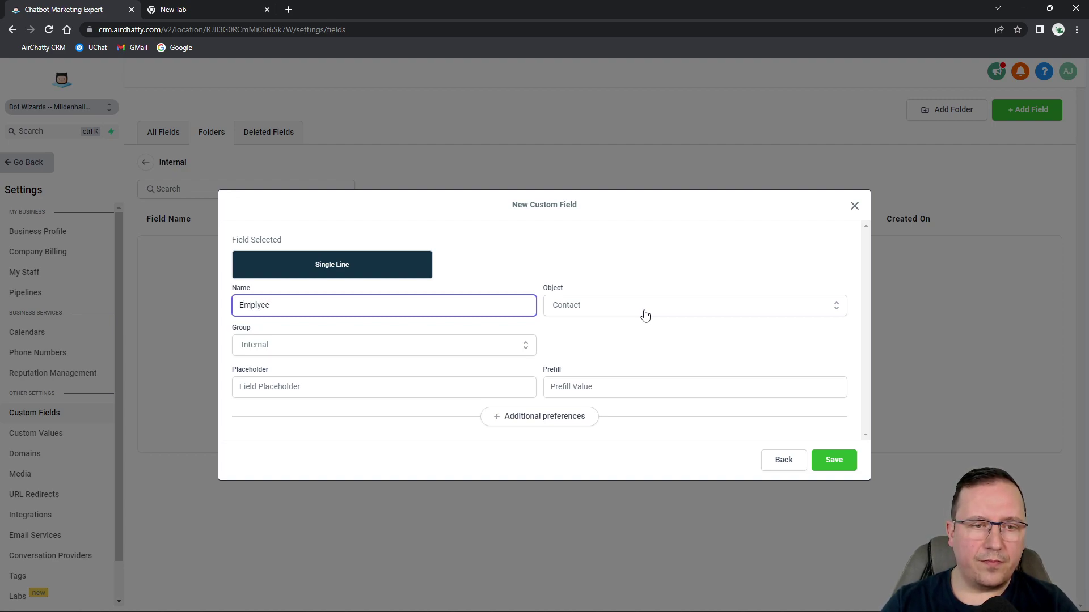
pyautogui.write('ployee')
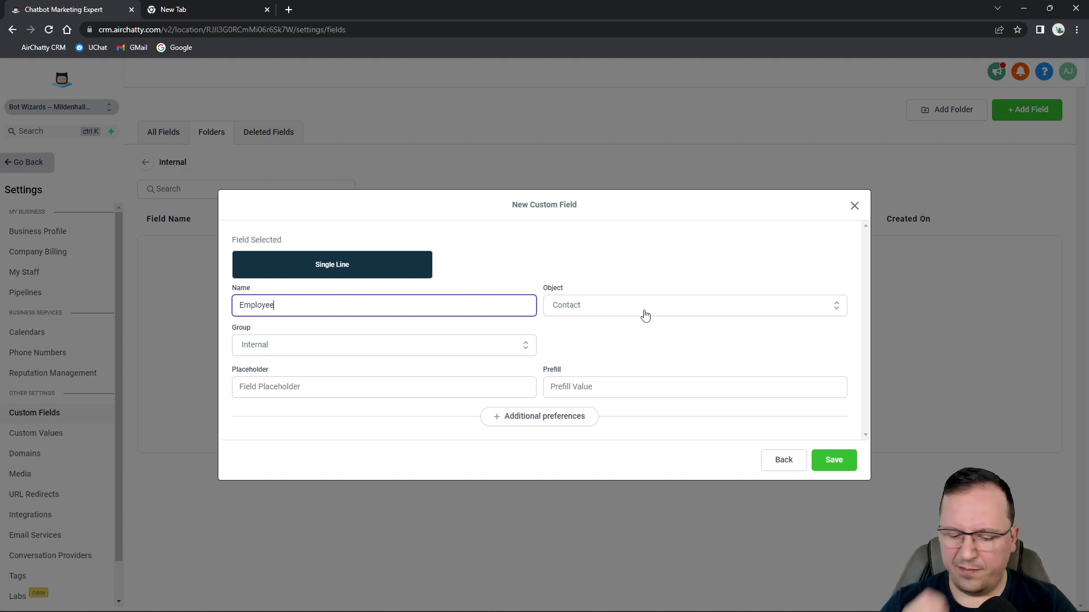
pyautogui.write(' Car ')
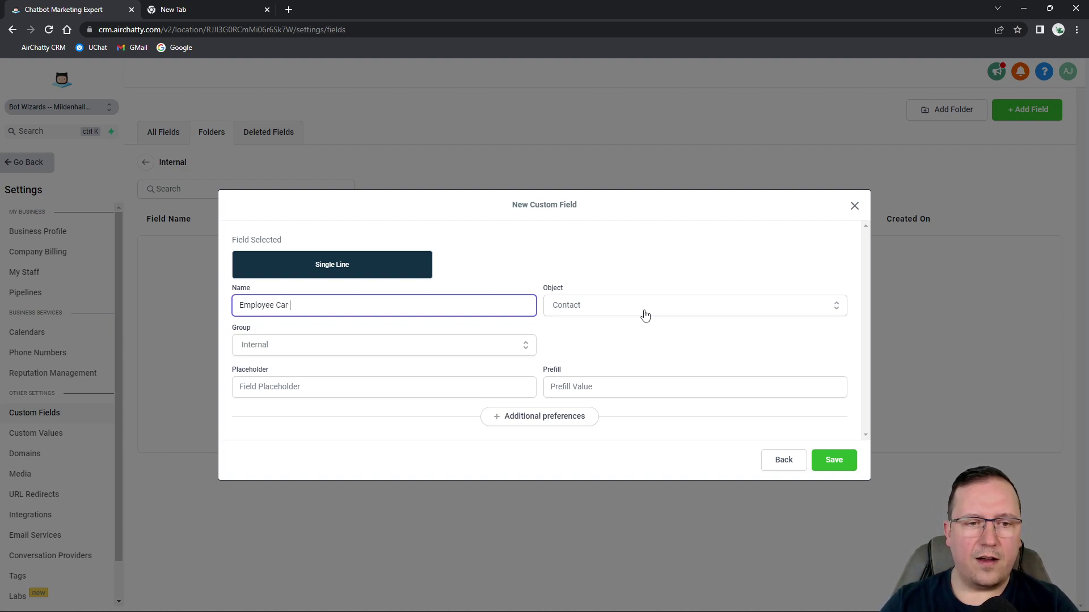
pyautogui.write('Number')
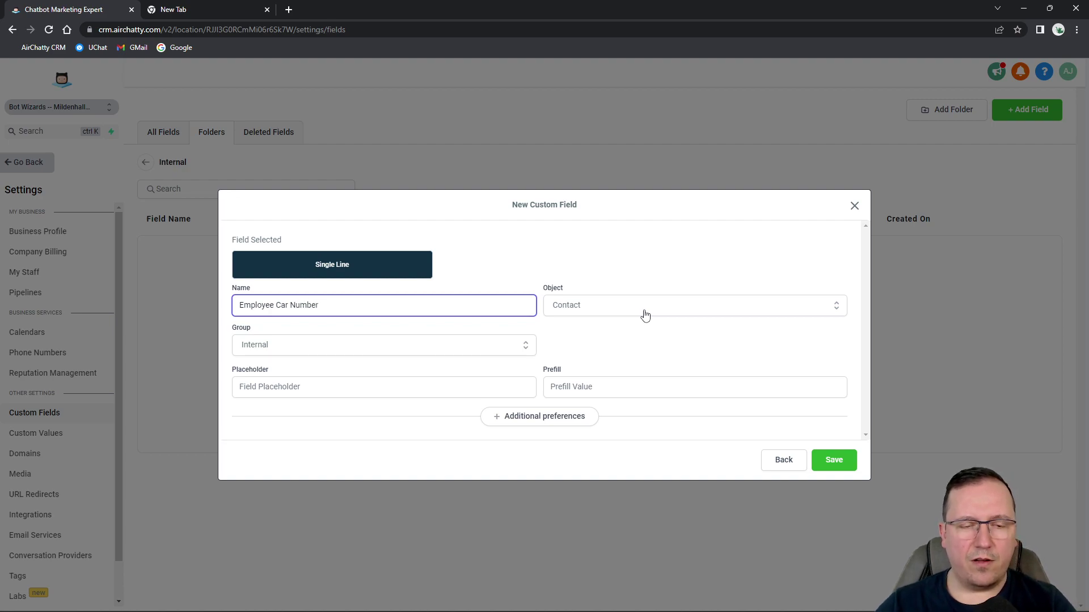
pyautogui.click(583, 310)
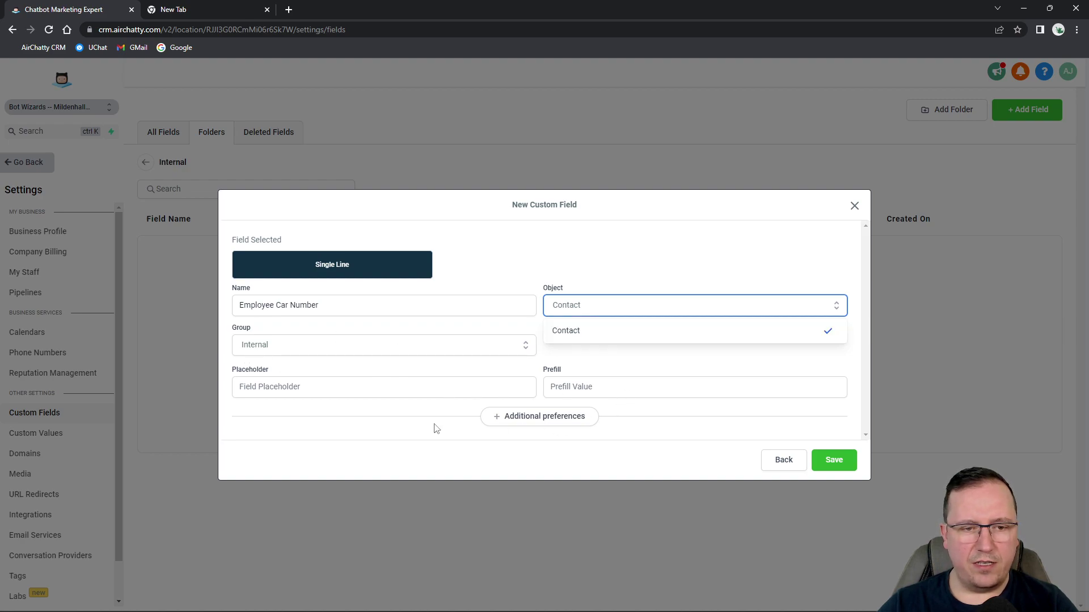
pyautogui.click(836, 460)
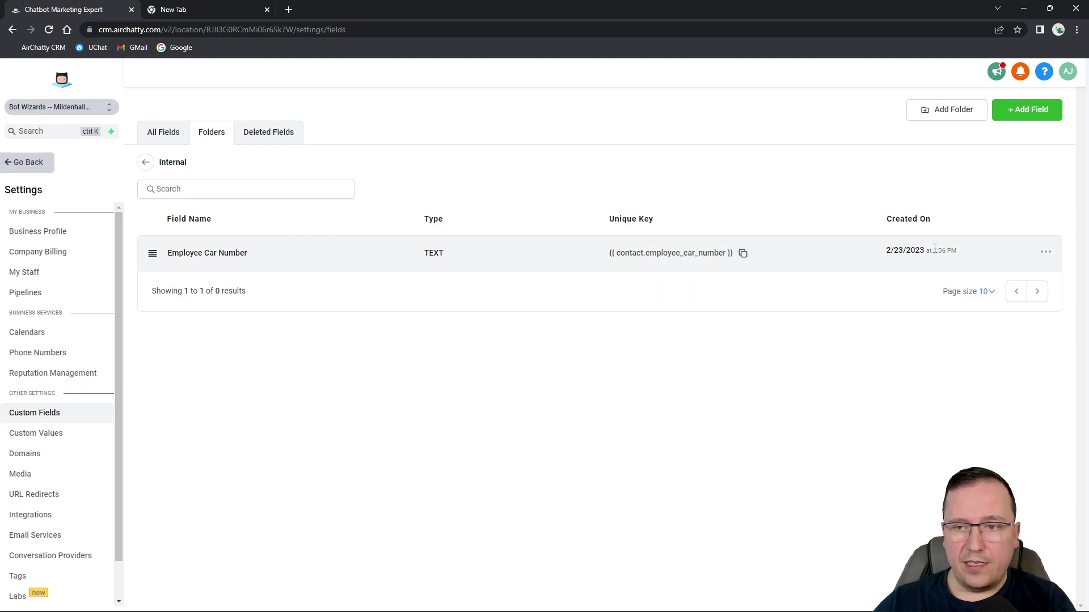
# View the destination folders available for moving the Employee Car Number field, close without moving it, and return to the folder list.
pyautogui.click(1047, 254)
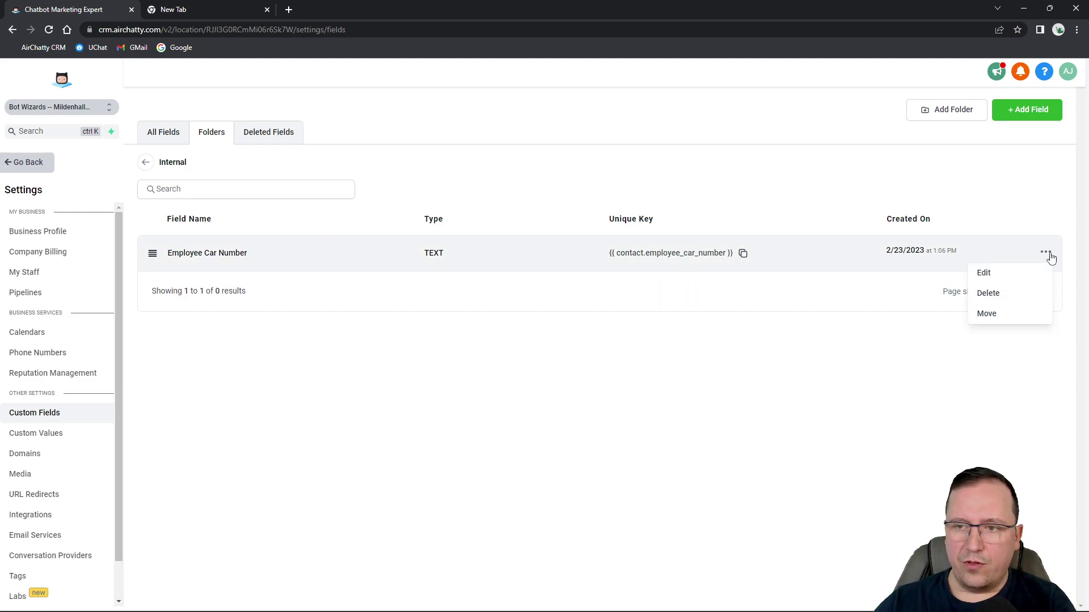
pyautogui.click(987, 315)
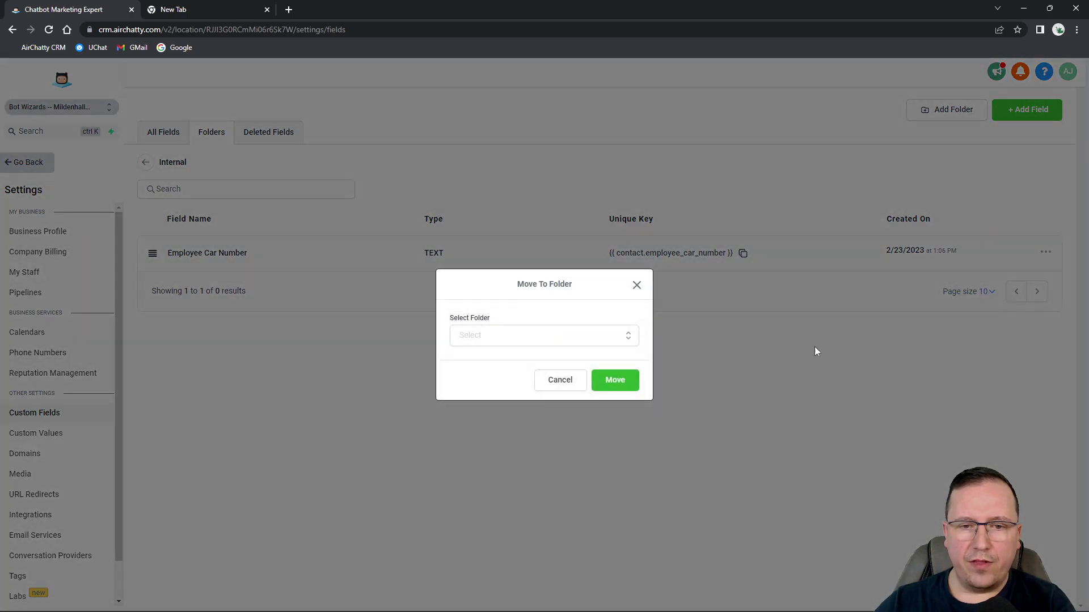
pyautogui.click(529, 336)
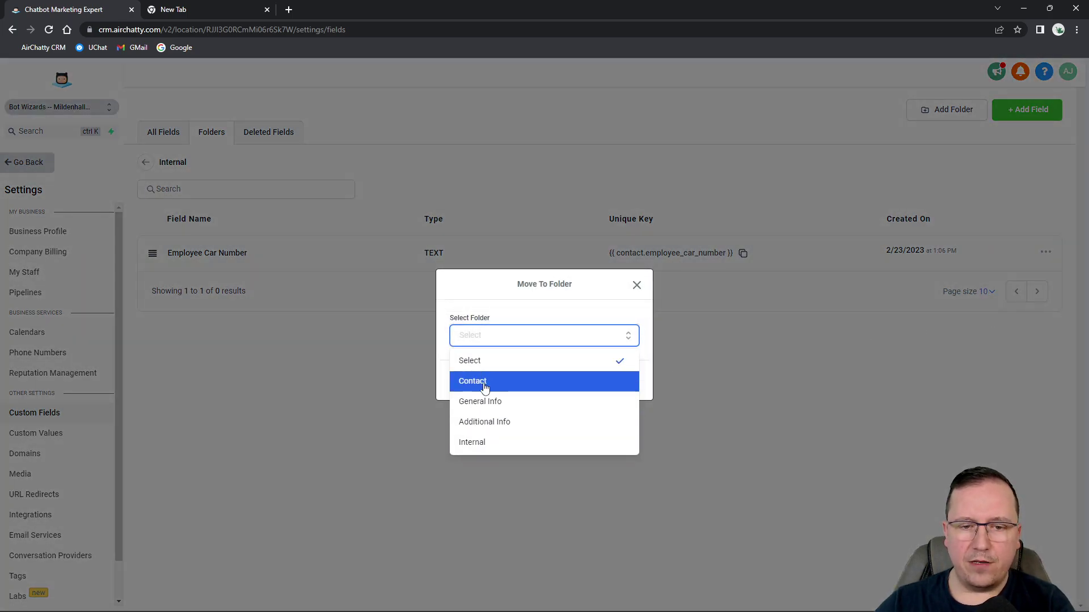
pyautogui.click(636, 286)
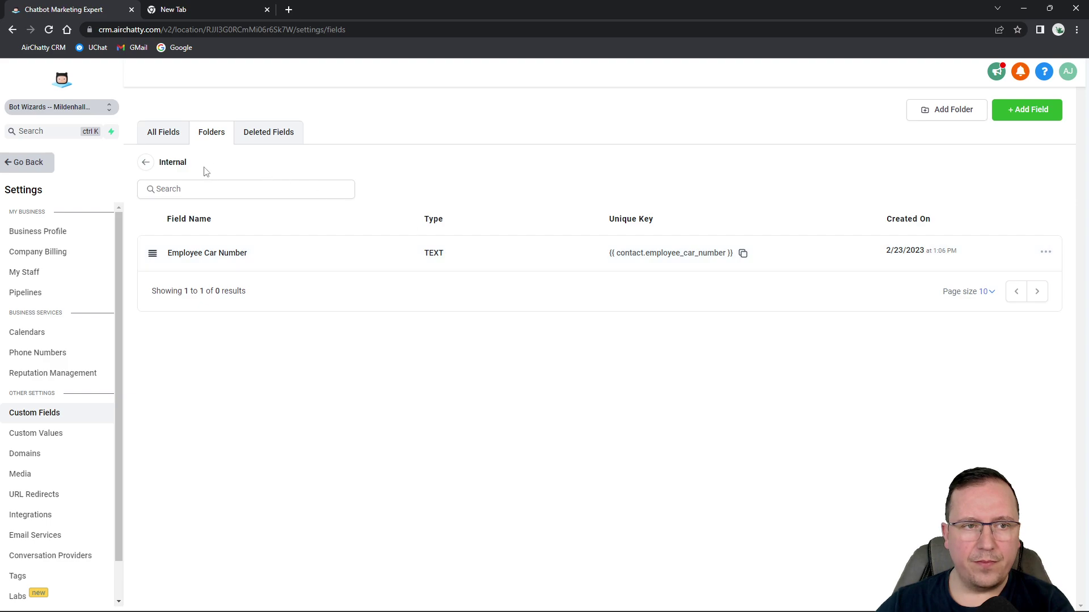
pyautogui.click(146, 163)
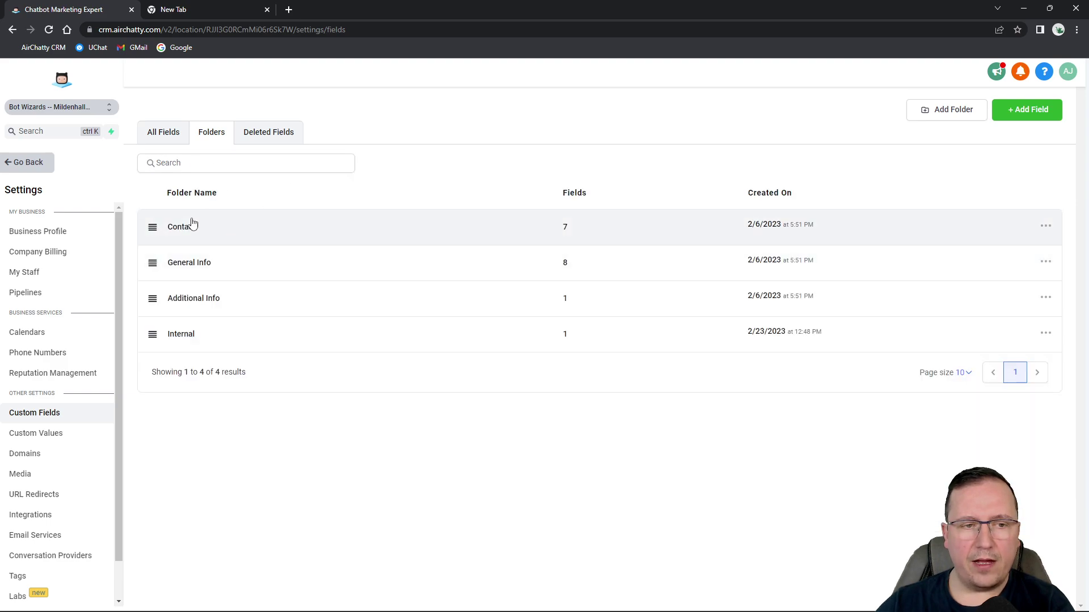
# Select Employee Car Number, First Name and Last Name in the list of all fields and view their bulk actions.
pyautogui.click(159, 137)
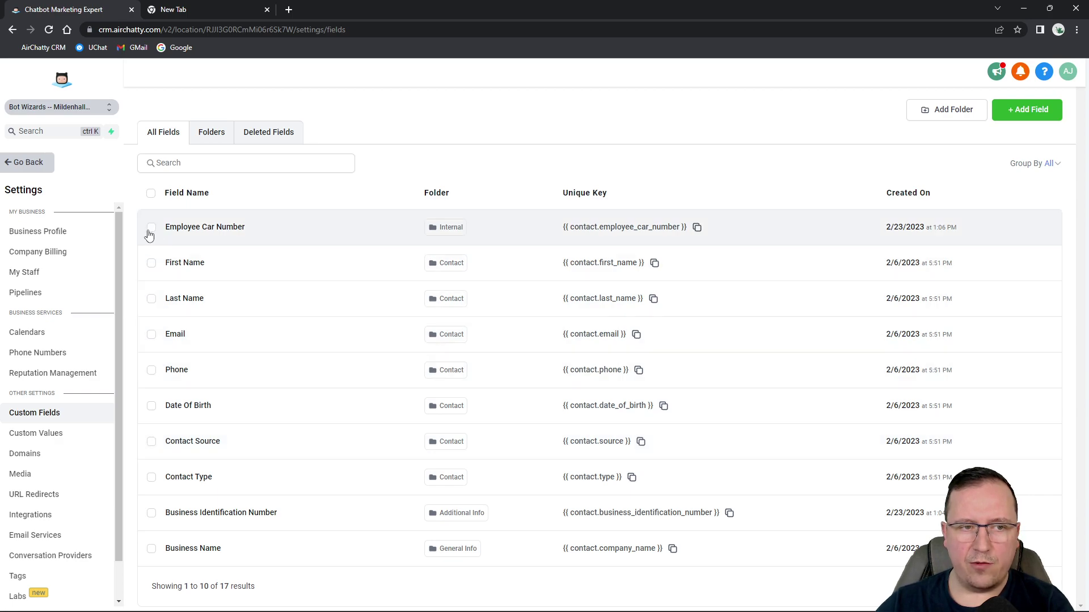
pyautogui.click(152, 230)
pyautogui.click(153, 265)
pyautogui.click(153, 303)
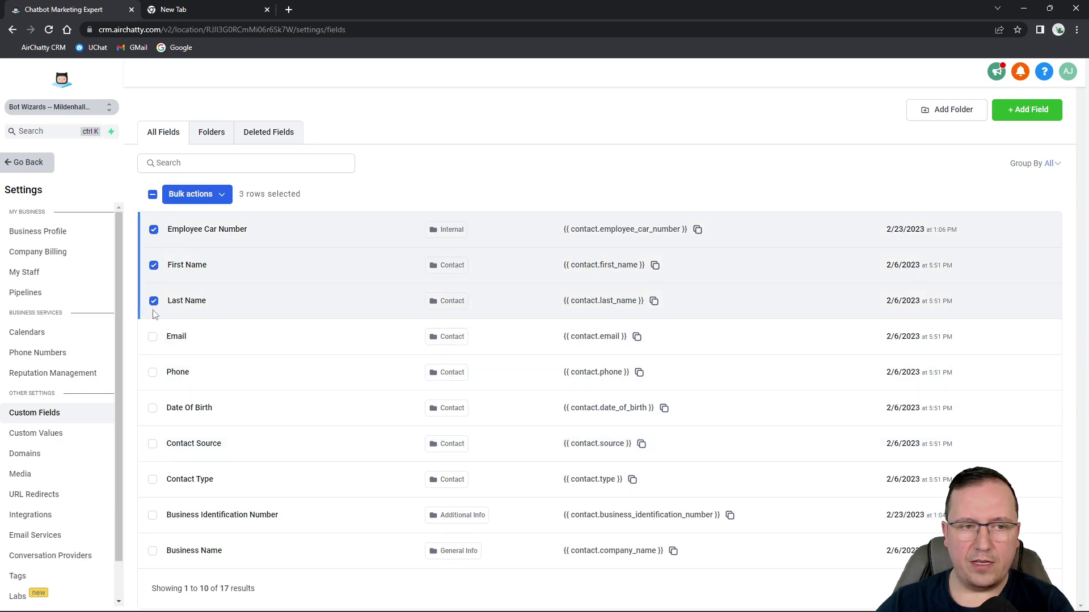
pyautogui.click(222, 196)
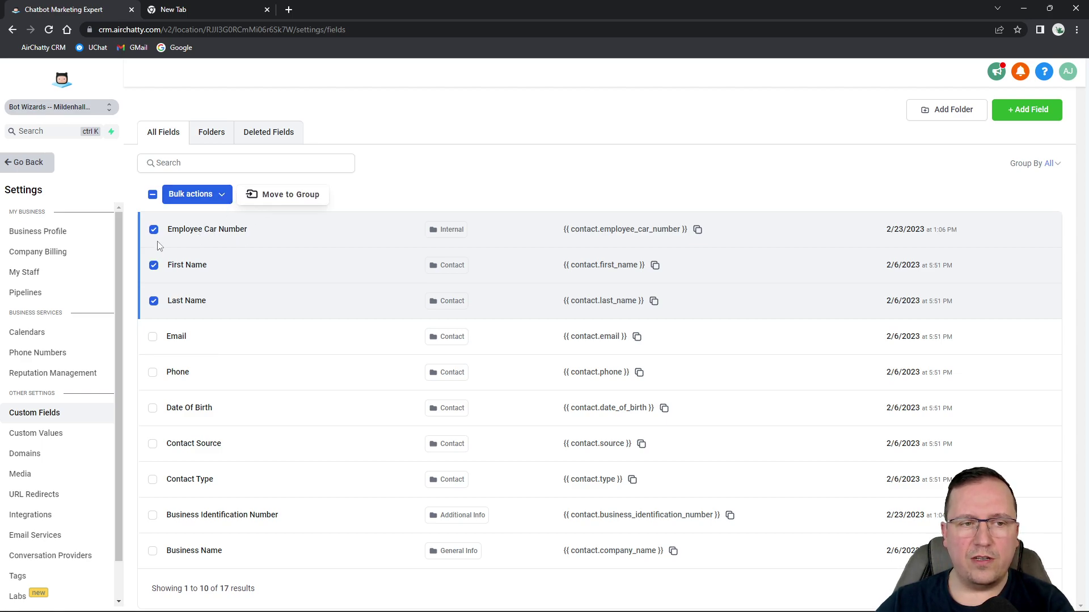
# Deselect First Name and Last Name and view the bulk actions for the Employee Car Number field alone.
pyautogui.click(154, 266)
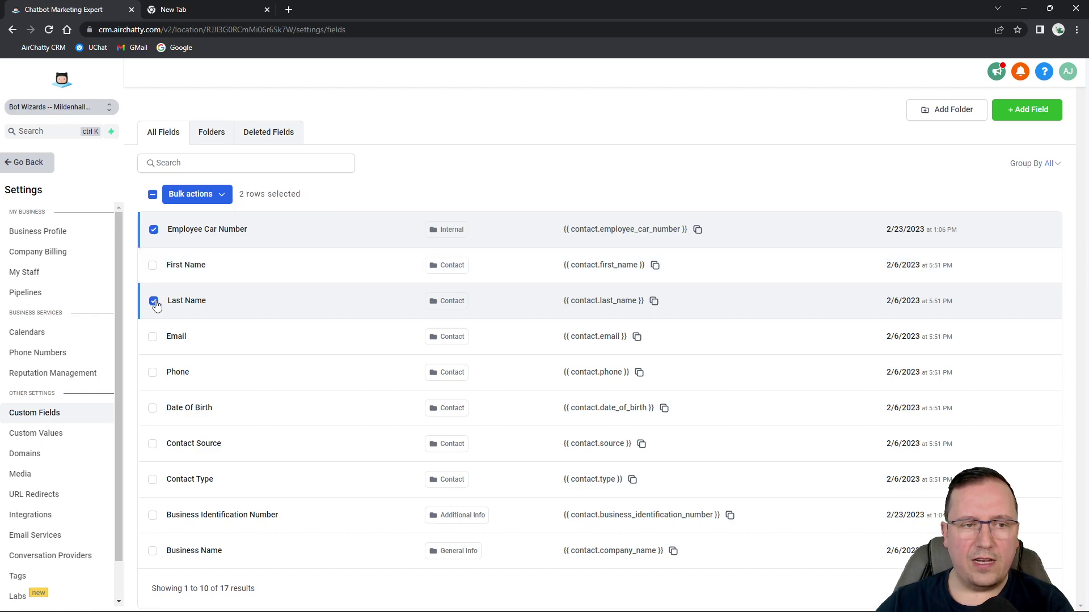
pyautogui.click(153, 302)
pyautogui.click(225, 195)
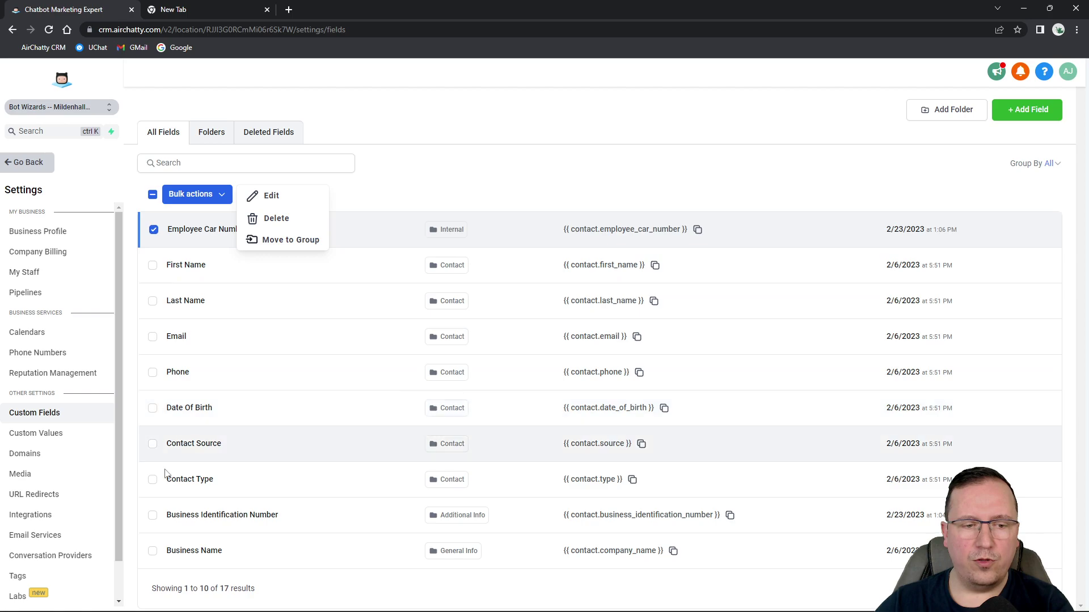
# Compare the bulk actions with Business Identification Number also selected against those for Employee Car Number alone.
pyautogui.click(154, 515)
pyautogui.click(223, 195)
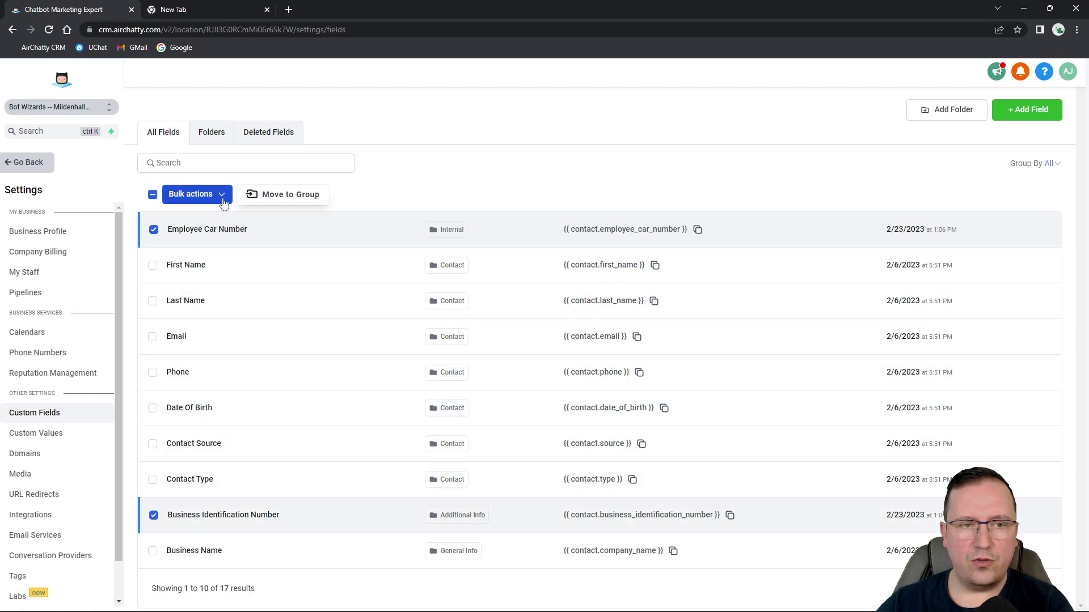
pyautogui.click(154, 515)
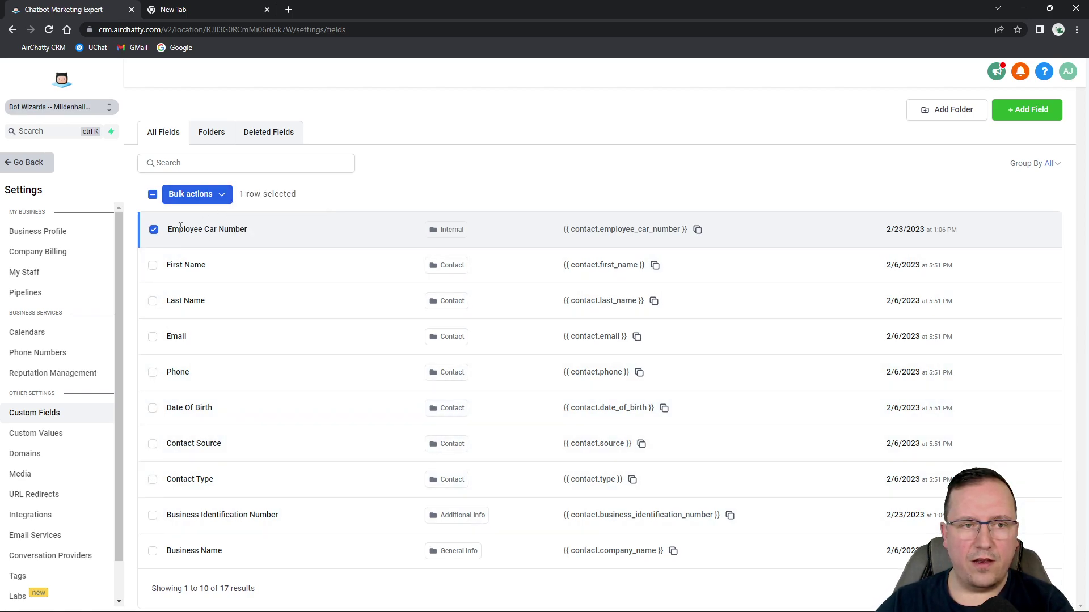
pyautogui.click(219, 196)
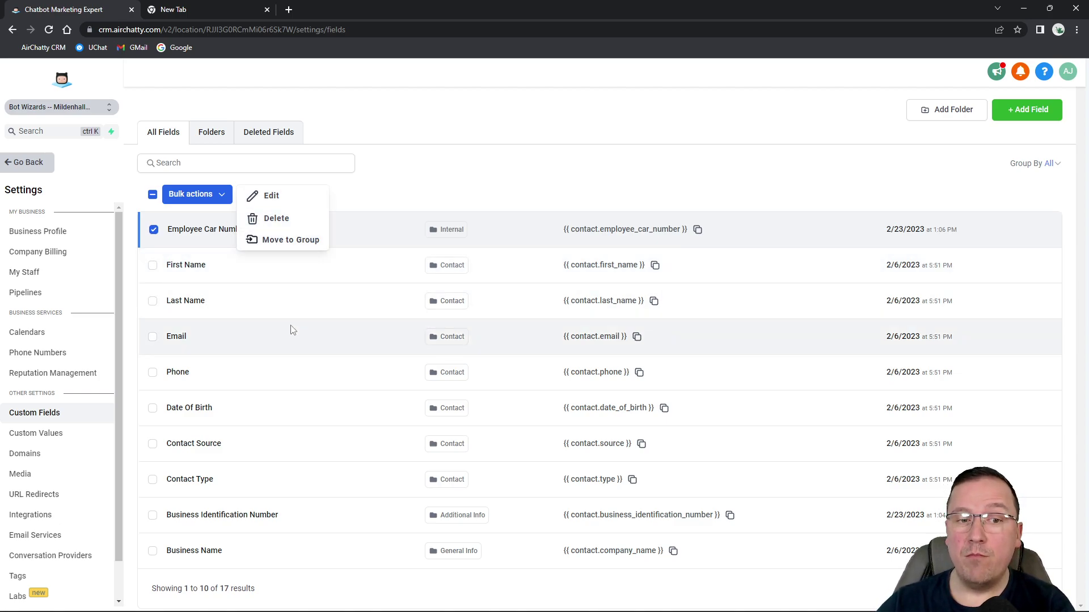
pyautogui.click(437, 156)
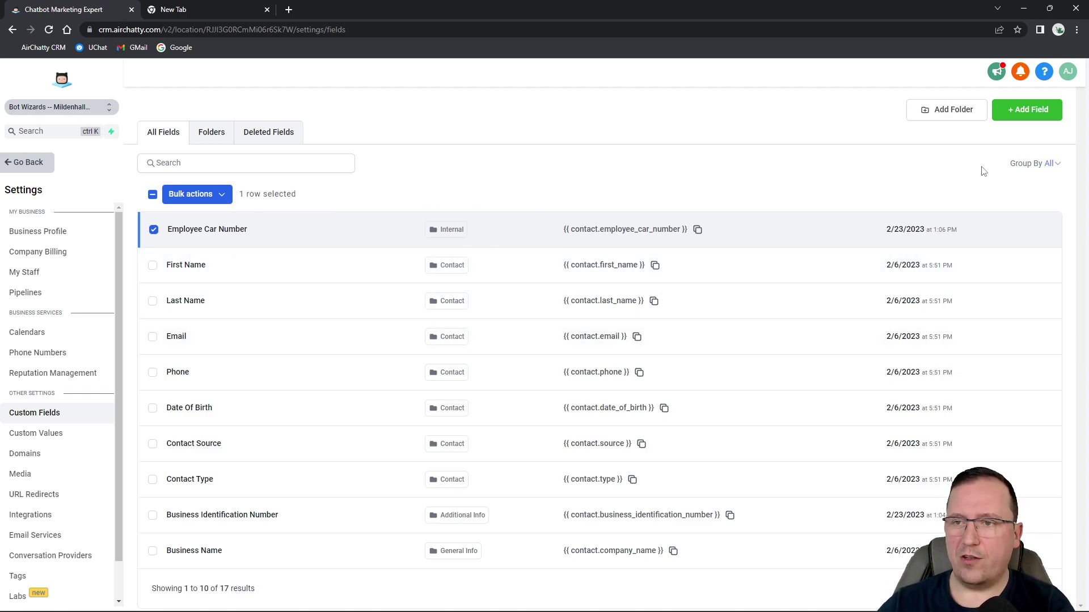
# Look through the deleted fields, folders and all fields views, and read the Audit Logs notice for deleted fields.
pyautogui.click(261, 135)
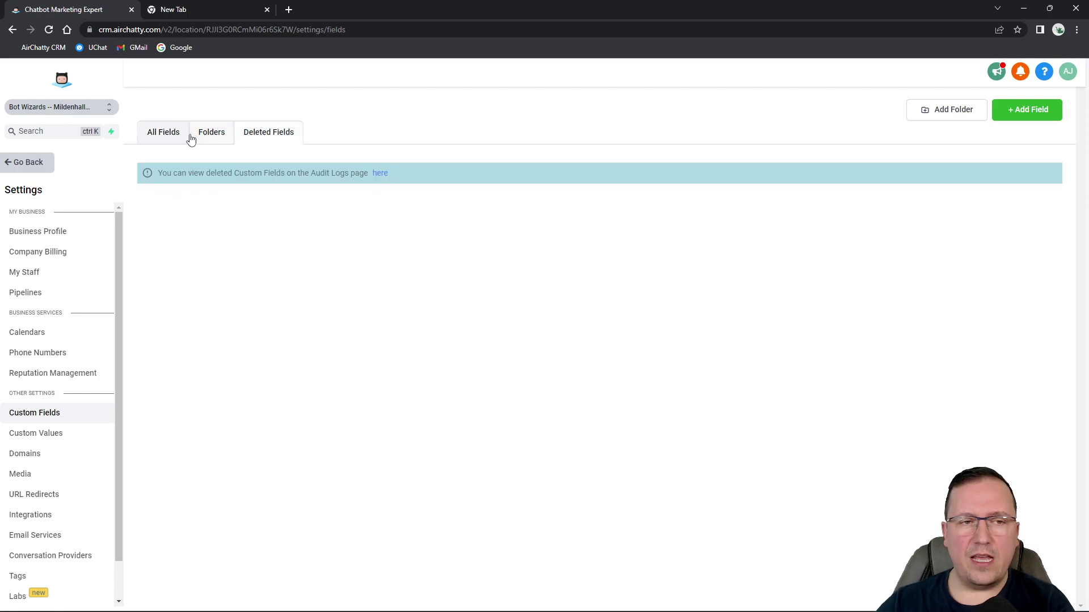
pyautogui.click(209, 133)
pyautogui.click(167, 133)
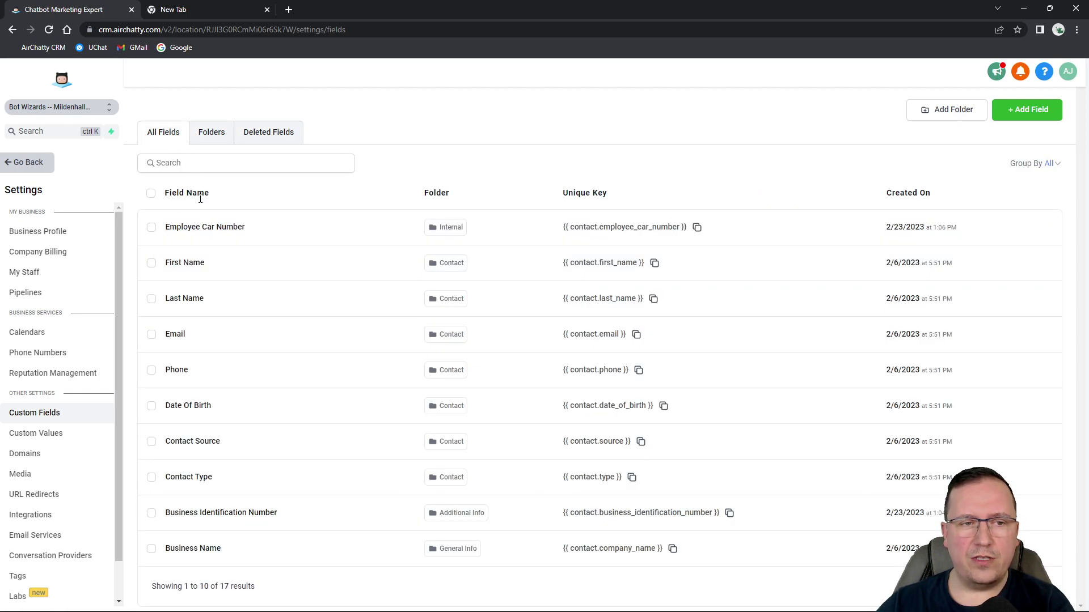
pyautogui.click(280, 140)
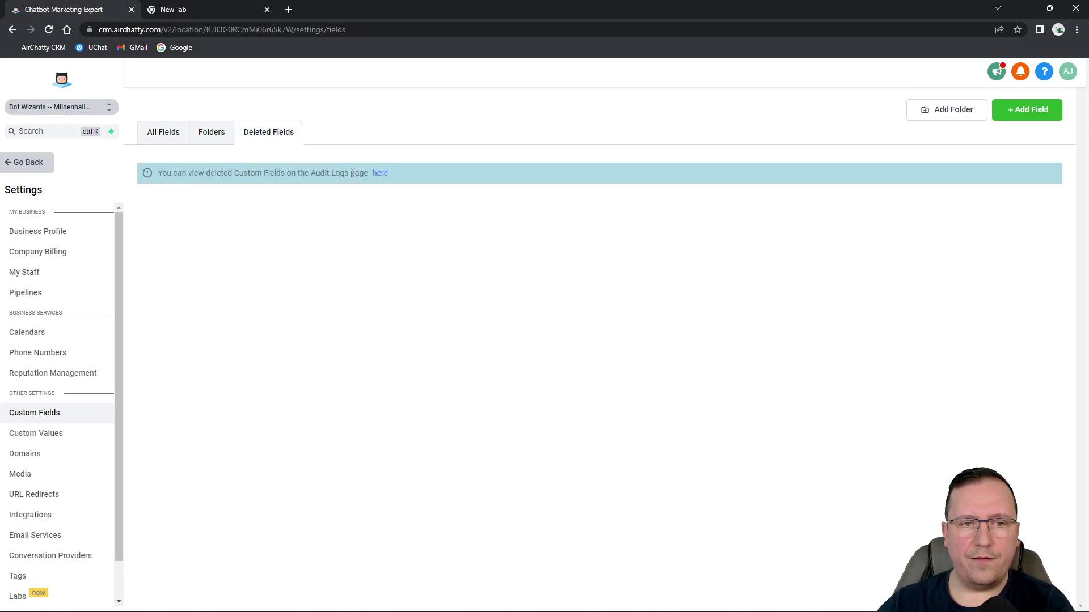
pyautogui.moveTo(314, 176); pyautogui.dragTo(361, 172)
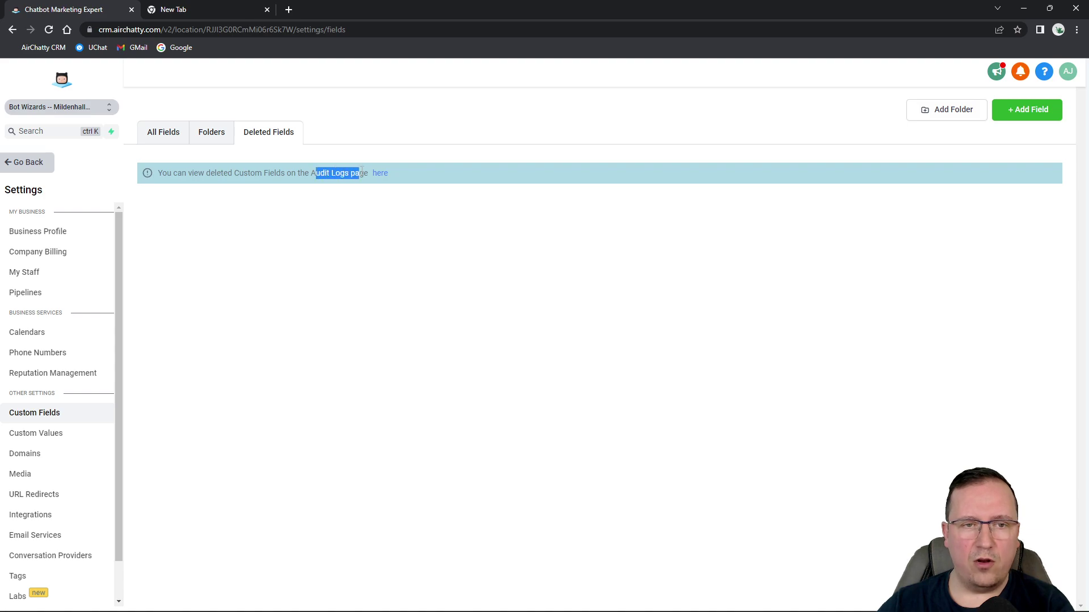
# Open the audit log of deleted custom fields and view the restore option for the Company ID field.
pyautogui.click(381, 174)
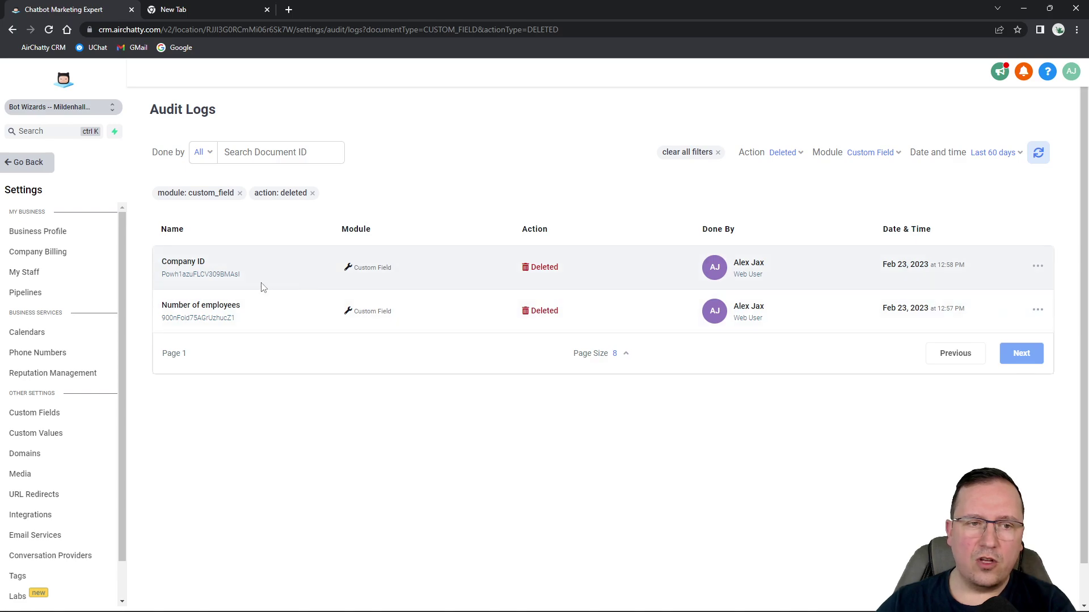
pyautogui.click(1038, 266)
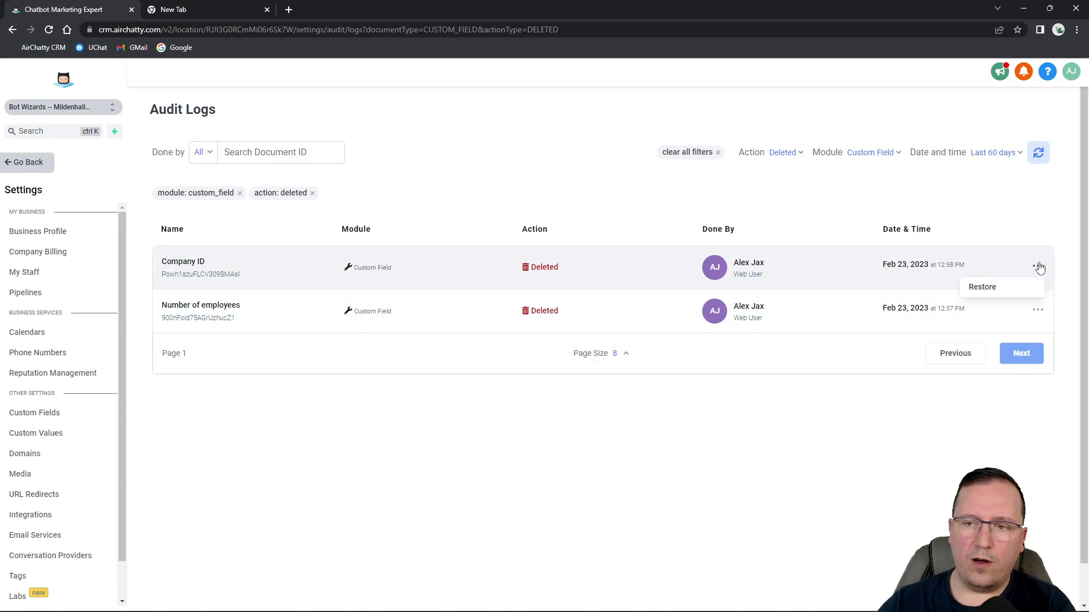
pyautogui.click(468, 453)
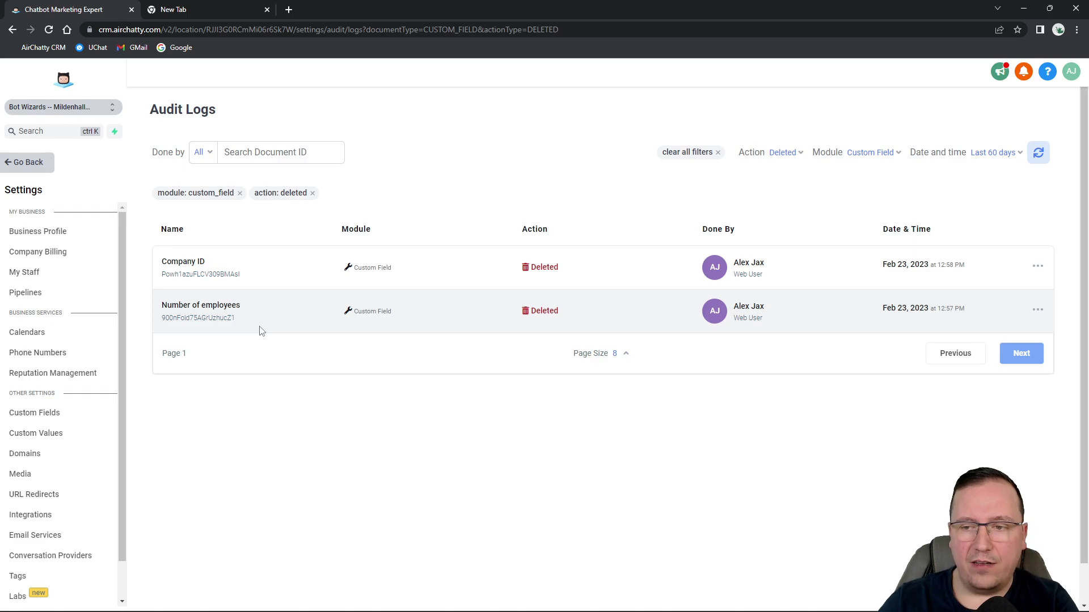
# Create and save a custom value named "Easter Campaign" with the value "2023 Easter Bunny Gift Eggs".
pyautogui.click(43, 440)
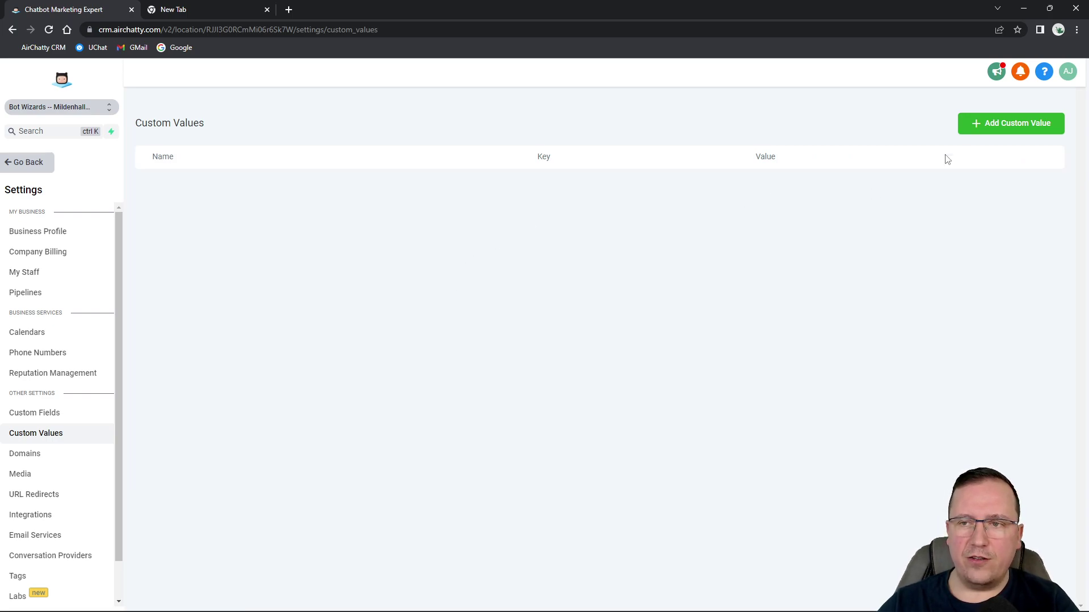
pyautogui.click(989, 128)
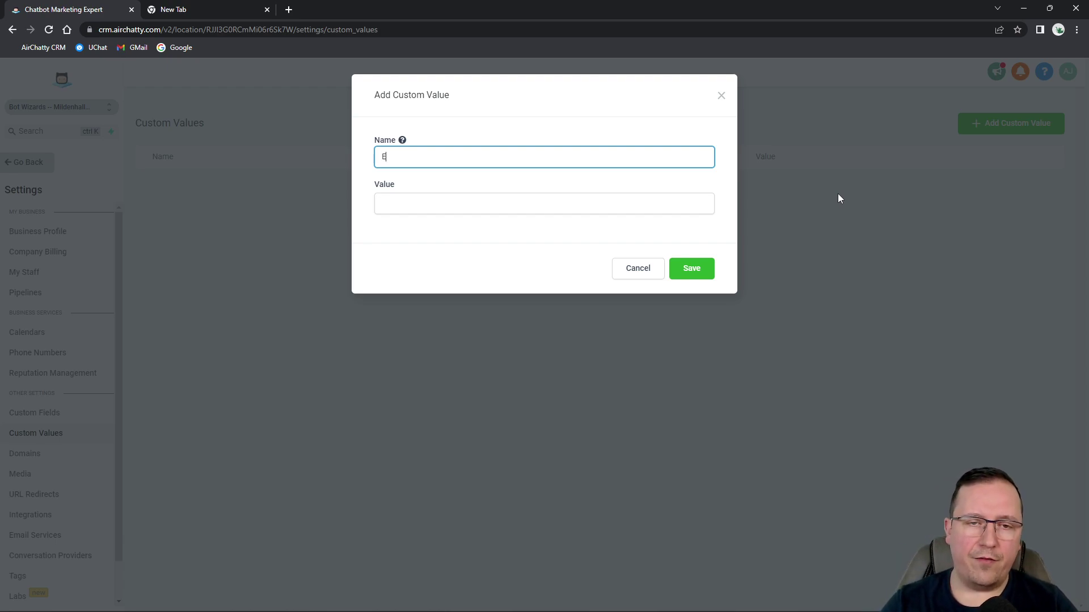
pyautogui.write('Easter')
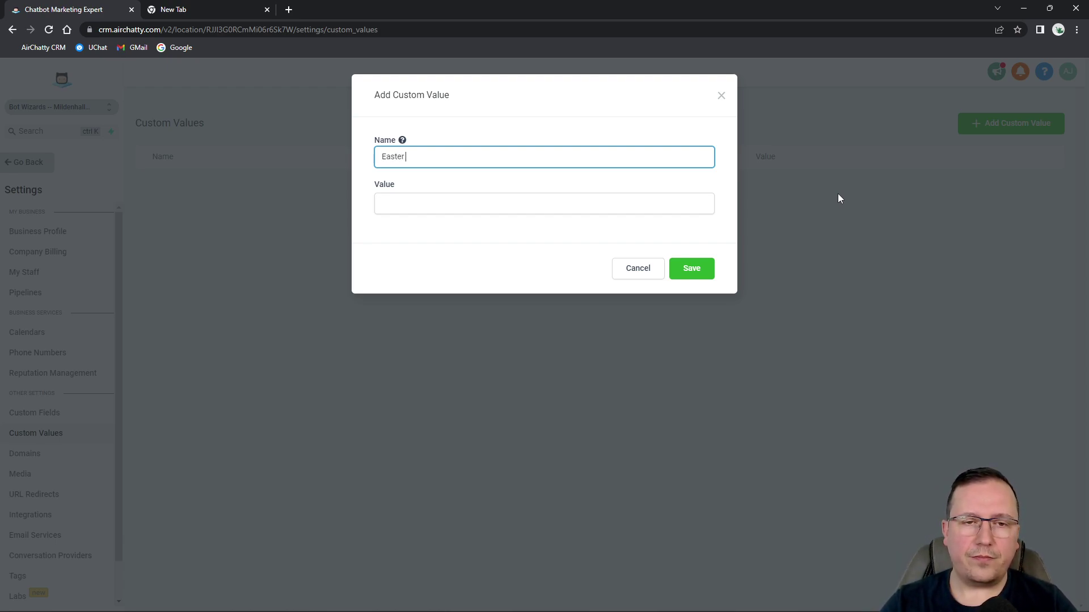
pyautogui.write(' Campain')
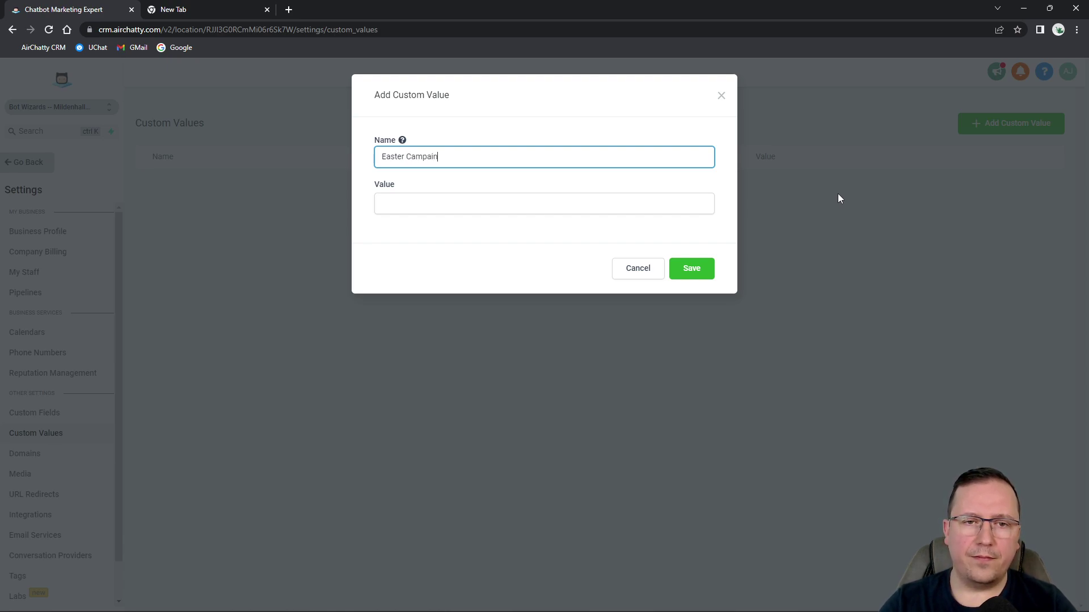
pyautogui.press('BackSpace')
pyautogui.write('gn')
pyautogui.click(494, 211)
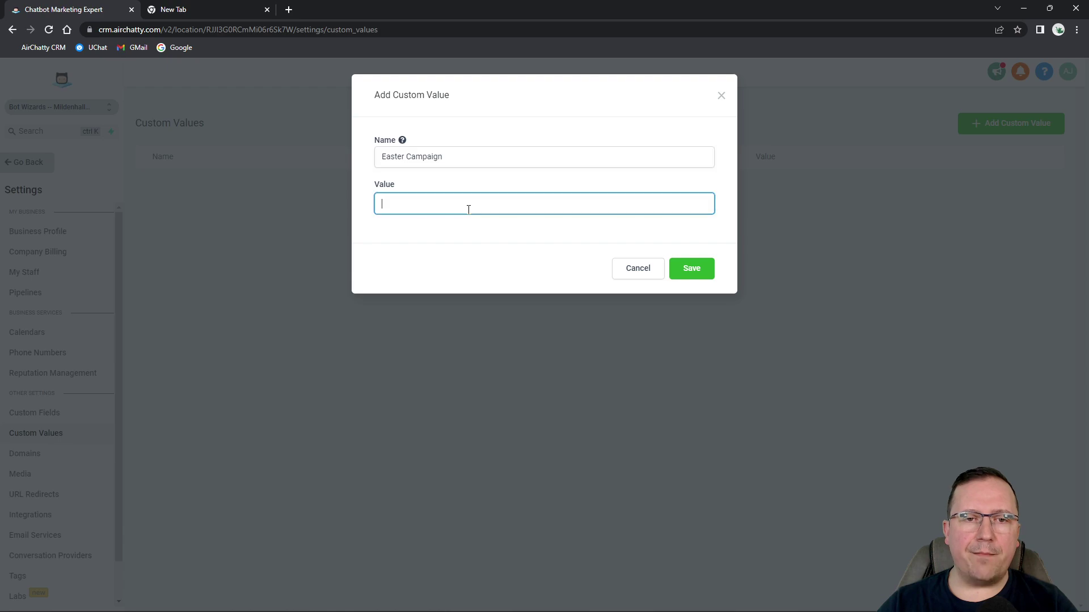
pyautogui.write('20')
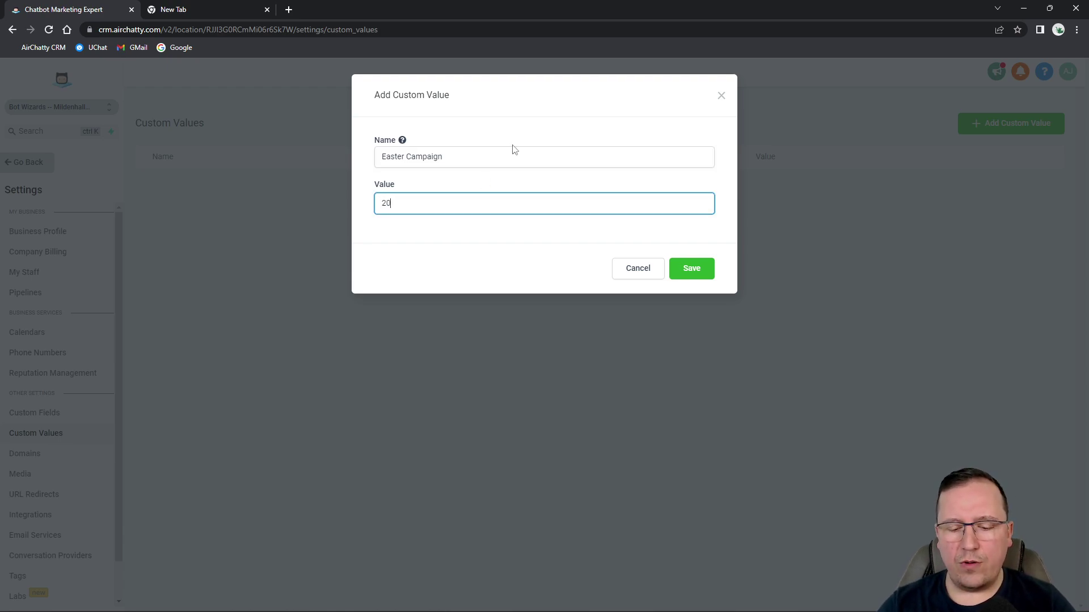
pyautogui.write('23 Easter Bunny')
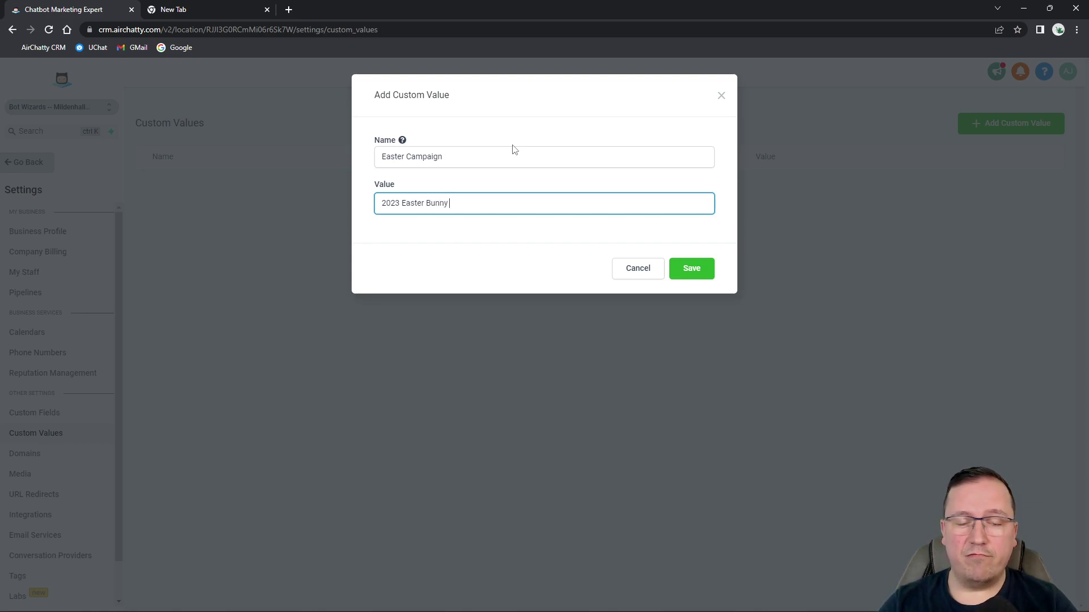
pyautogui.write('Gift Eggs')
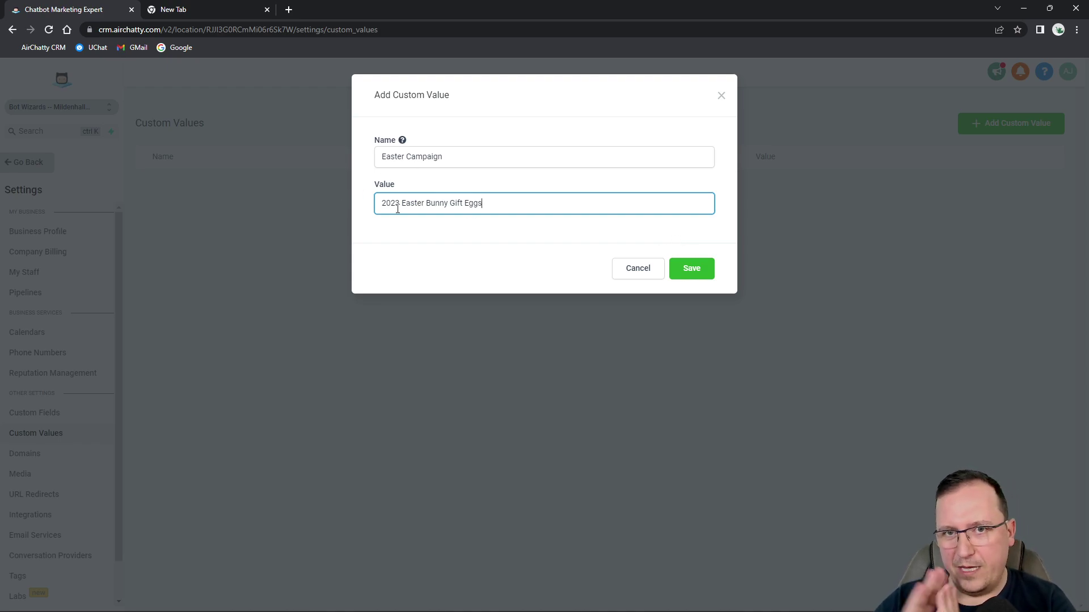
pyautogui.click(703, 273)
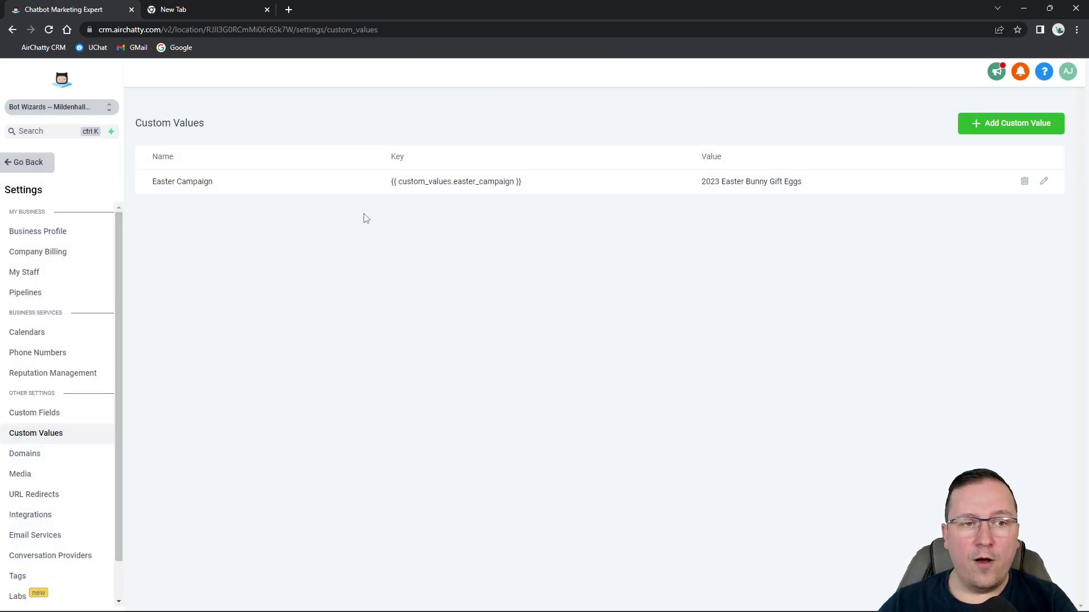
# Examine the Easter Campaign custom value's key and value, then view its editing form and cancel without changes.
pyautogui.moveTo(390, 183); pyautogui.dragTo(528, 184)
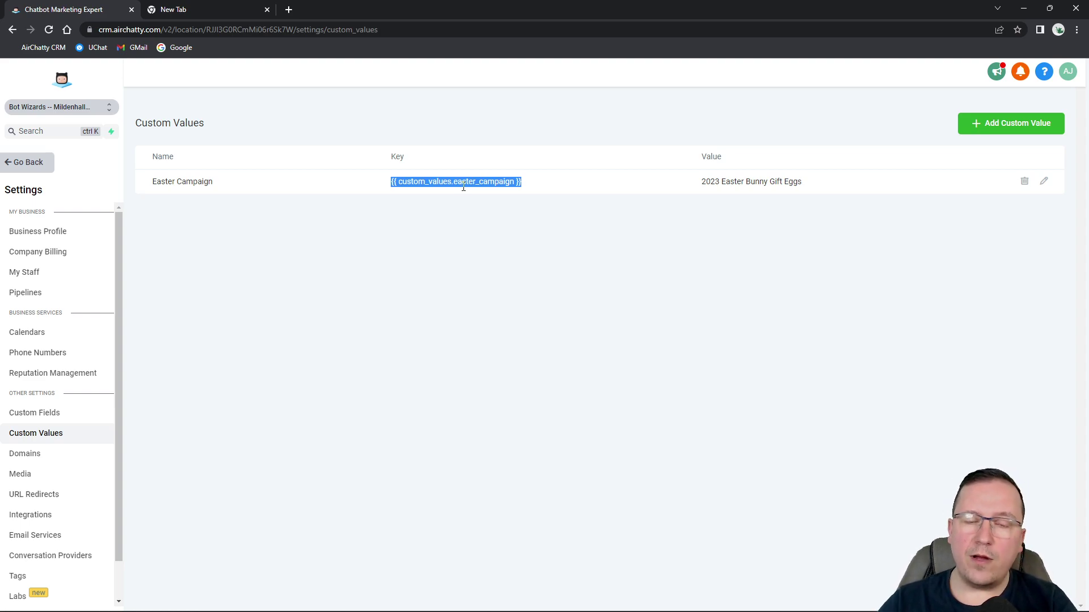
pyautogui.moveTo(701, 182); pyautogui.dragTo(833, 184)
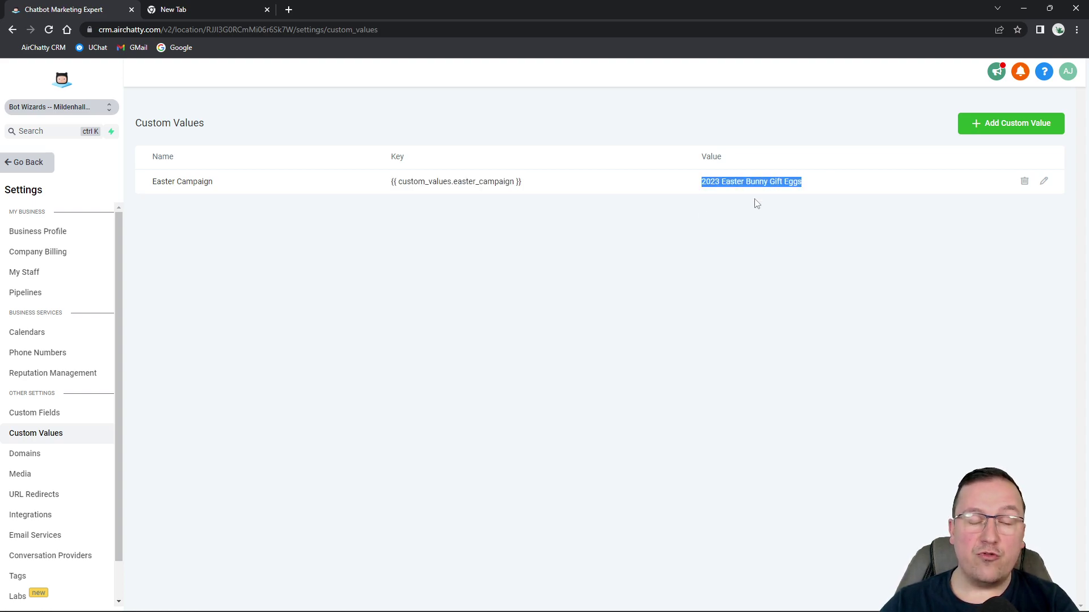
pyautogui.moveTo(362, 183); pyautogui.dragTo(522, 191)
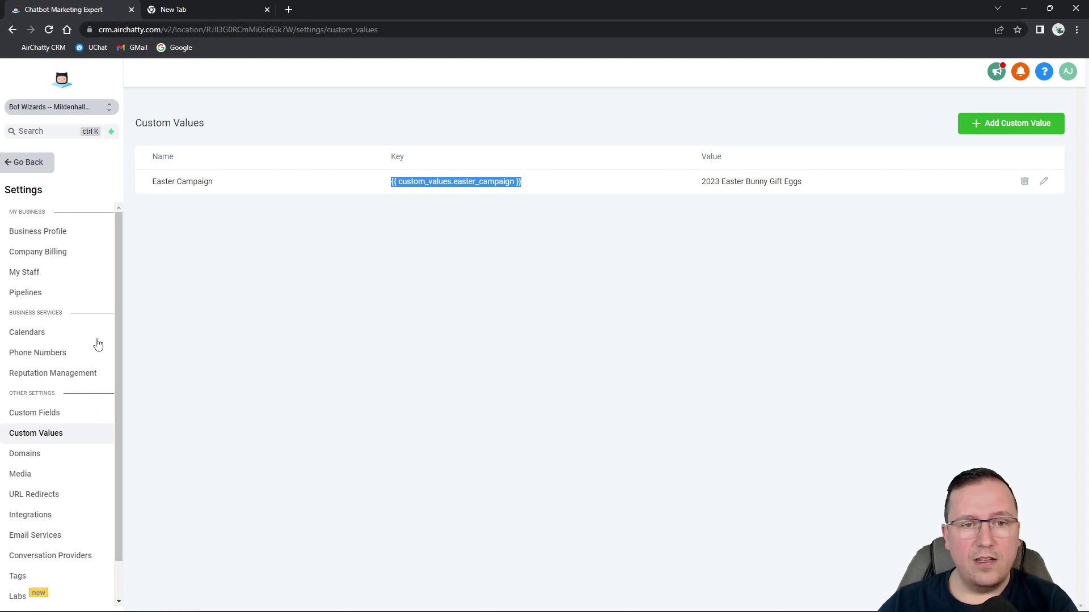
pyautogui.click(1044, 181)
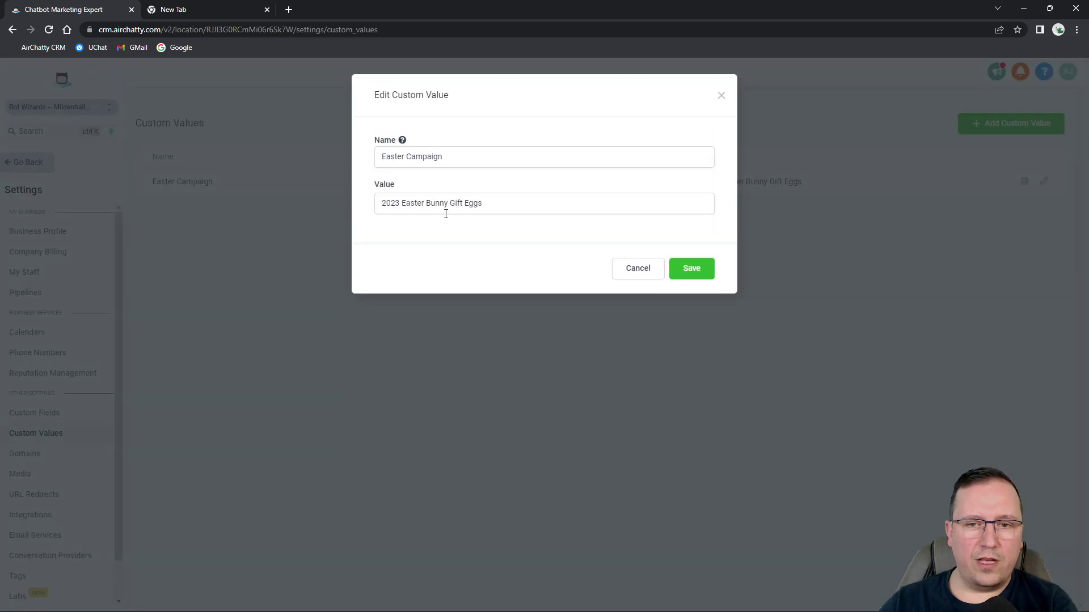
pyautogui.click(639, 271)
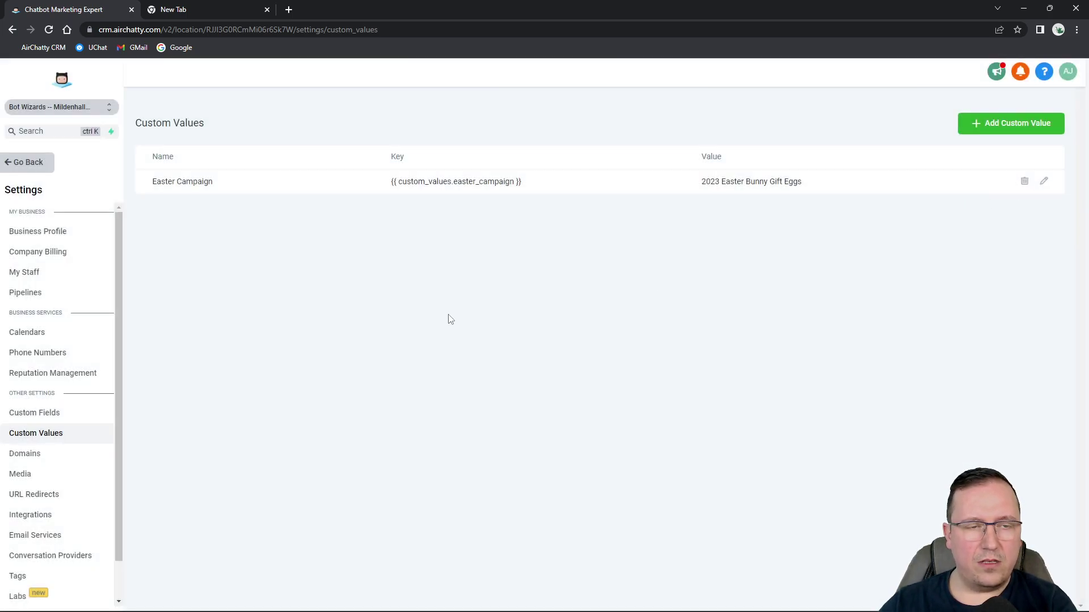
# Create a new tag named "bot-clients" in the Tags settings.
pyautogui.scroll(-1, 49, 380)
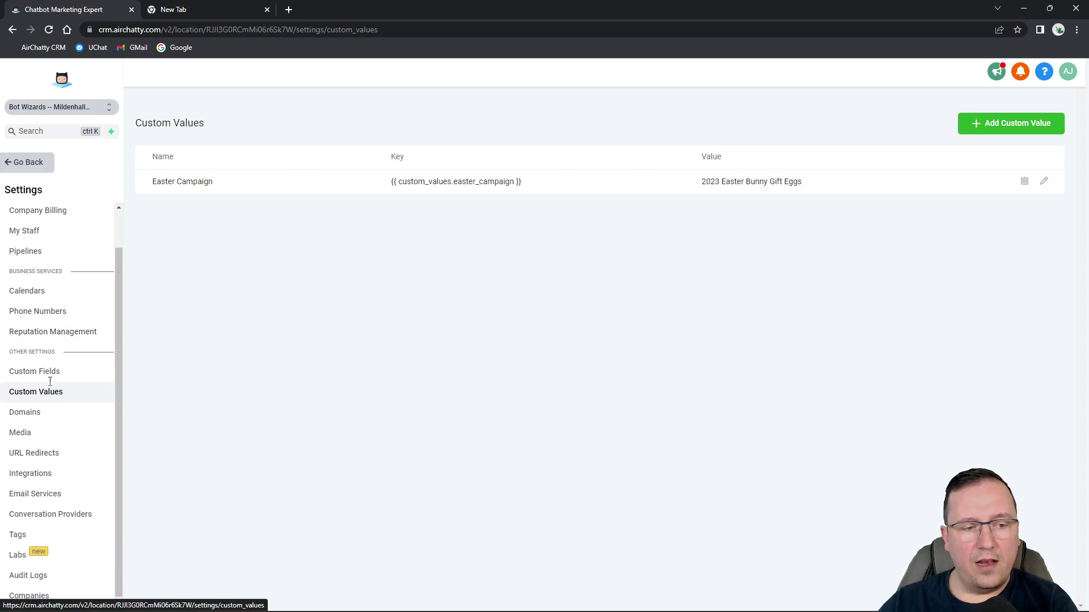
pyautogui.click(18, 536)
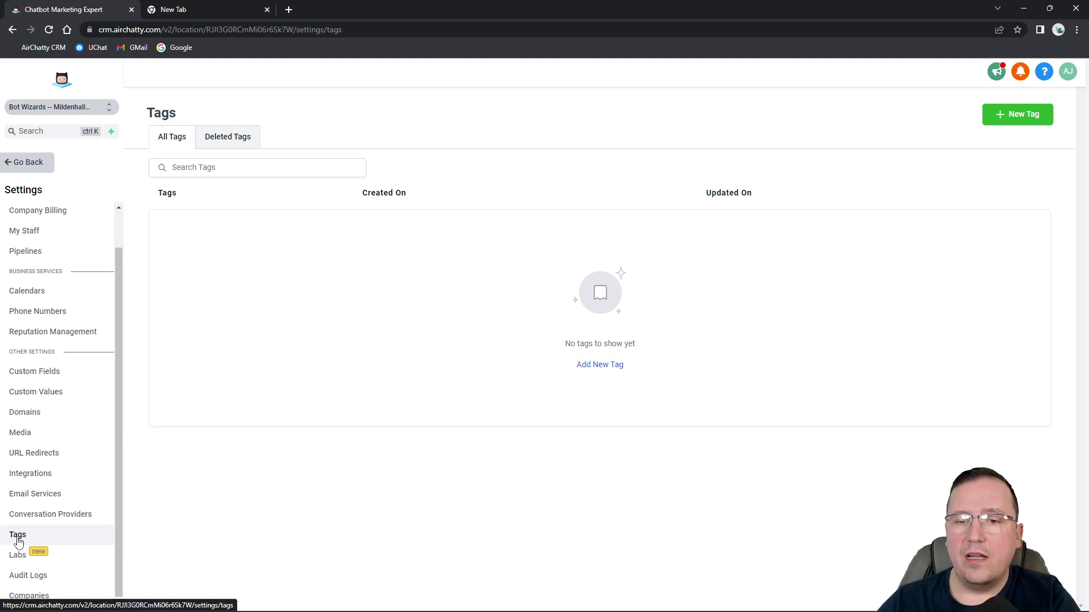
pyautogui.click(610, 366)
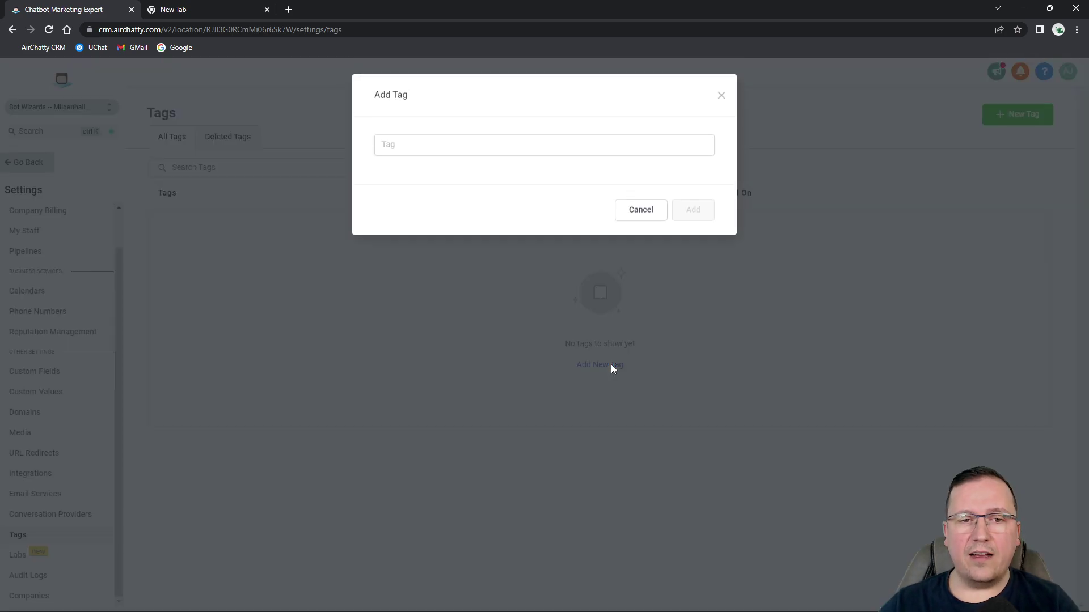
pyautogui.click(426, 145)
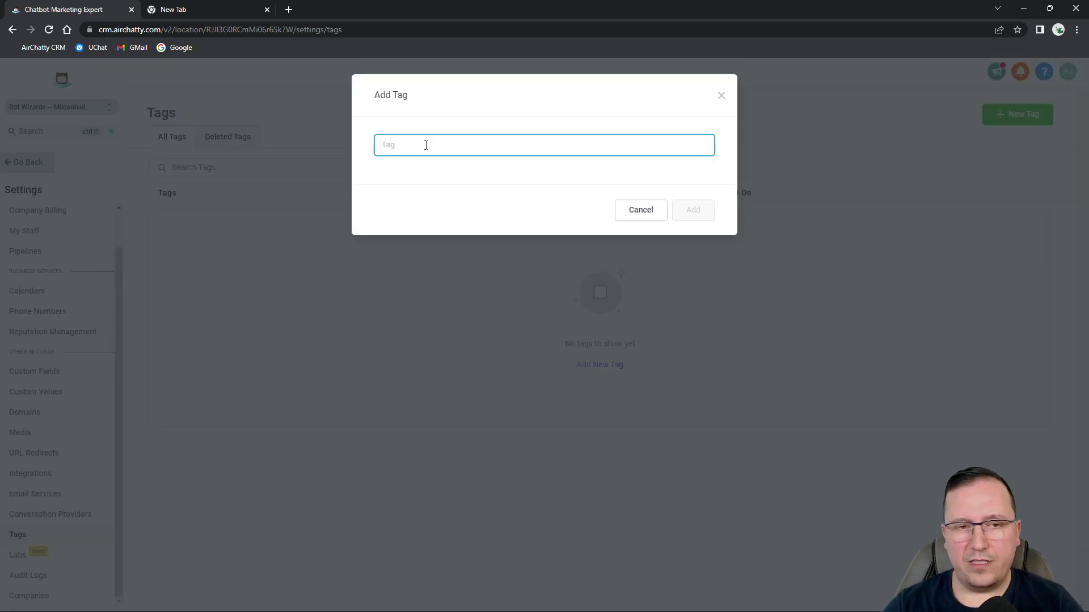
pyautogui.write('bo')
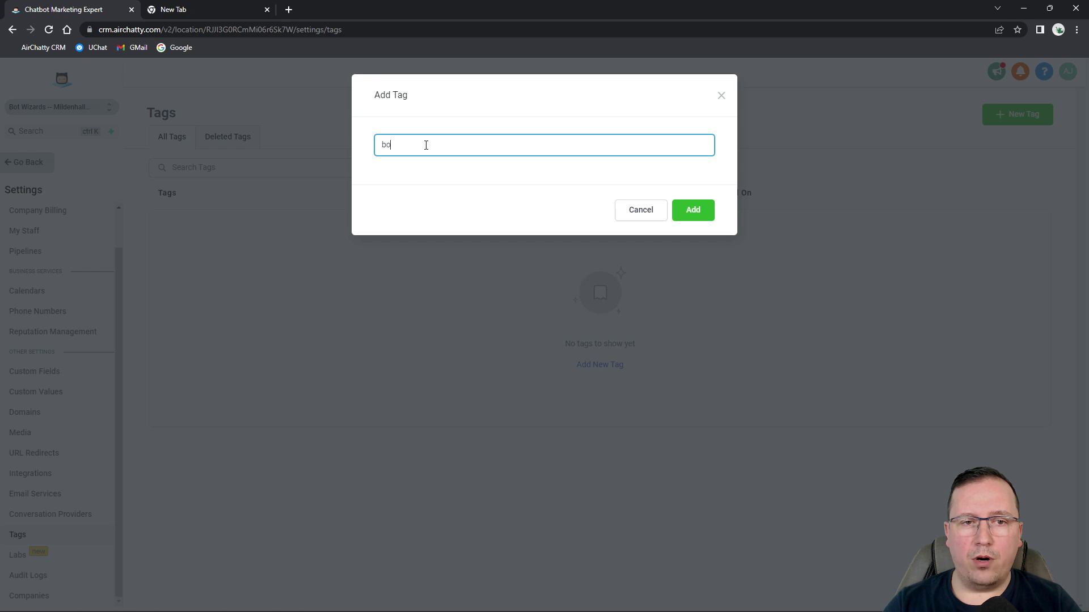
pyautogui.write('t-clients')
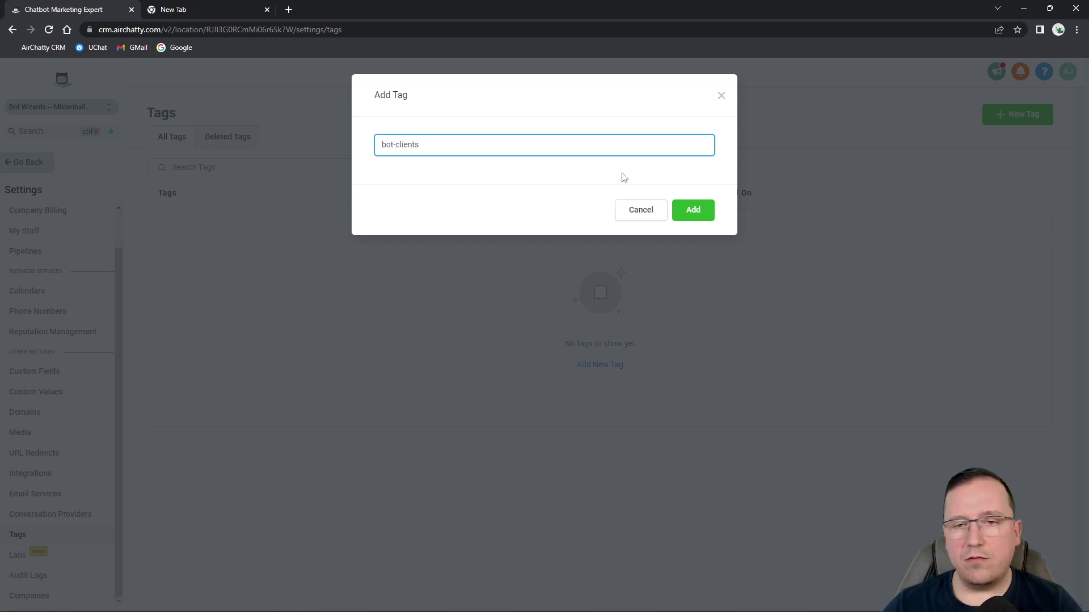
pyautogui.click(702, 212)
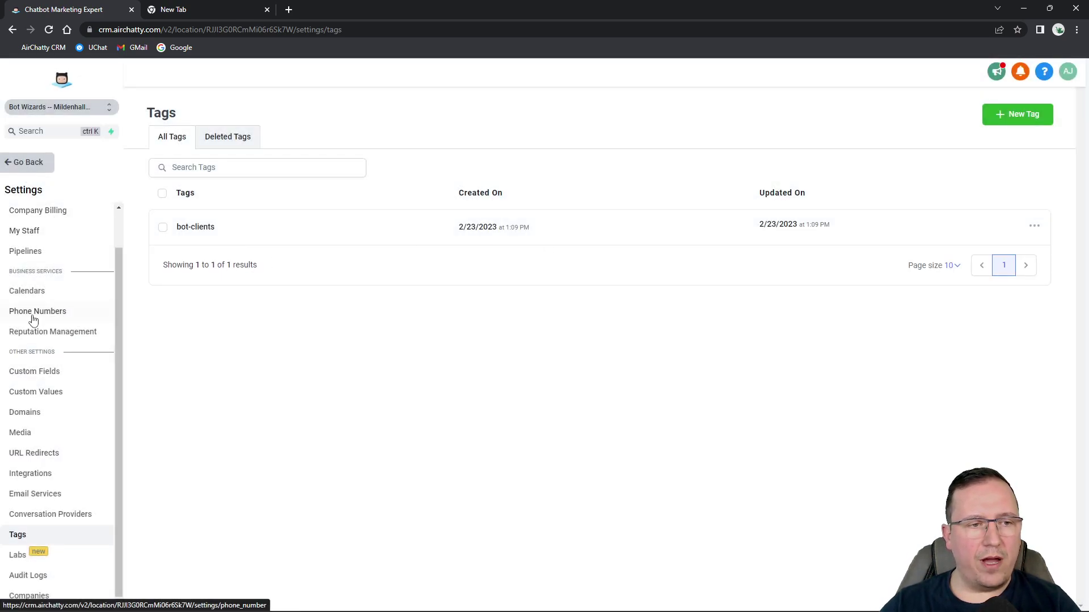
# Return to the open contact's record and assign the existing "bot-clients" tag to it.
pyautogui.click(41, 169)
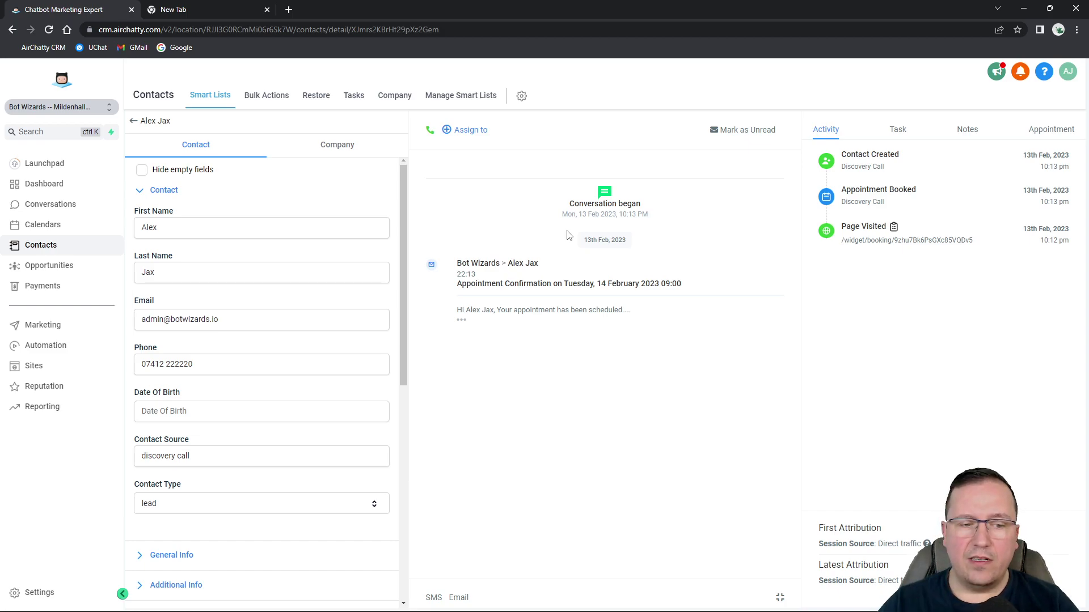
pyautogui.scroll(-5, 346, 272)
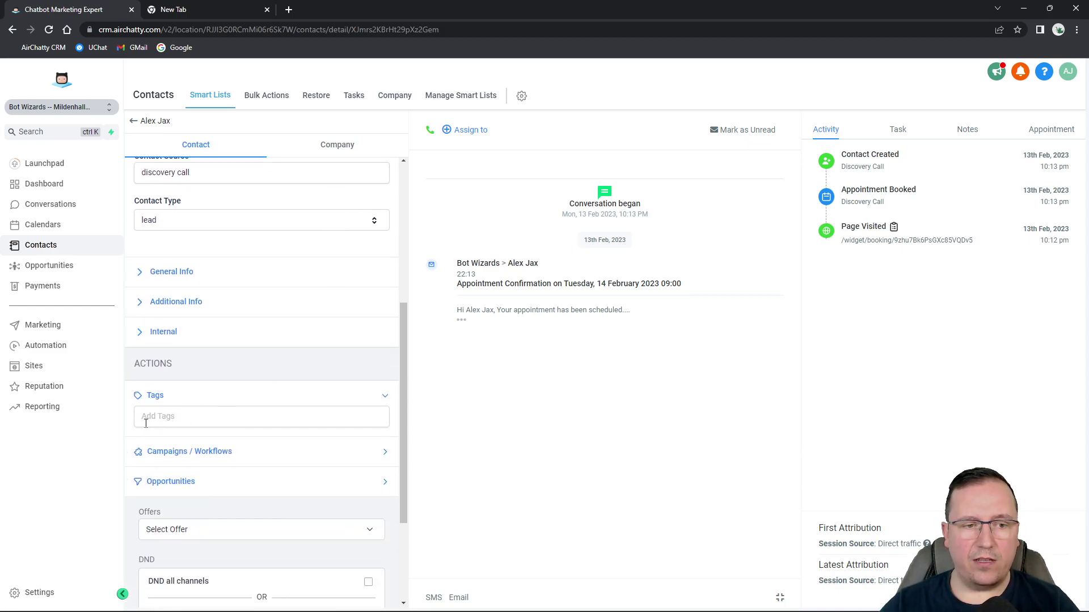
pyautogui.click(173, 418)
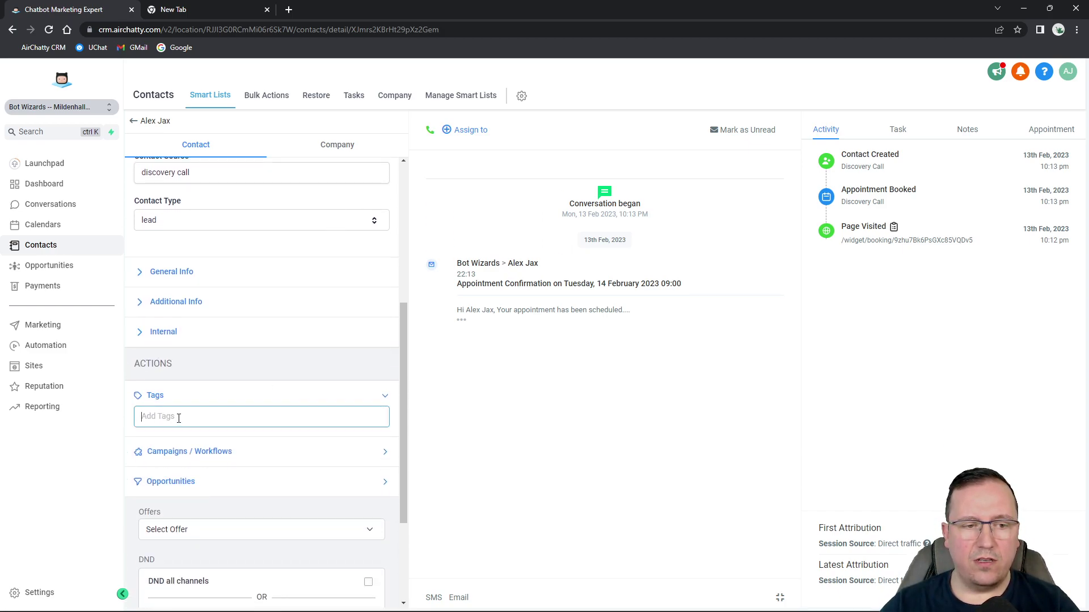
pyautogui.write('bot')
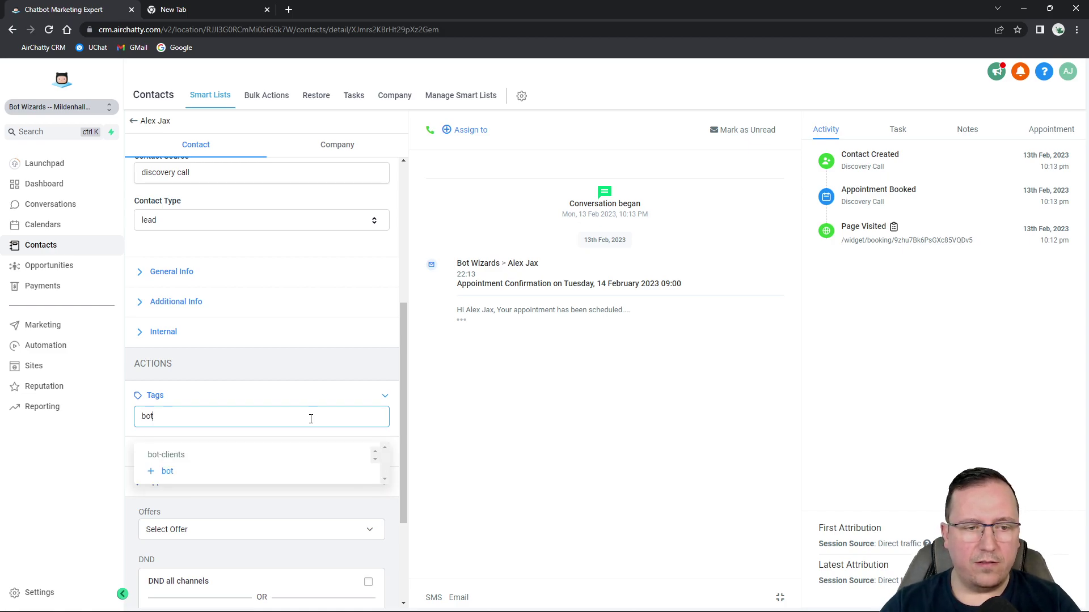
pyautogui.click(164, 455)
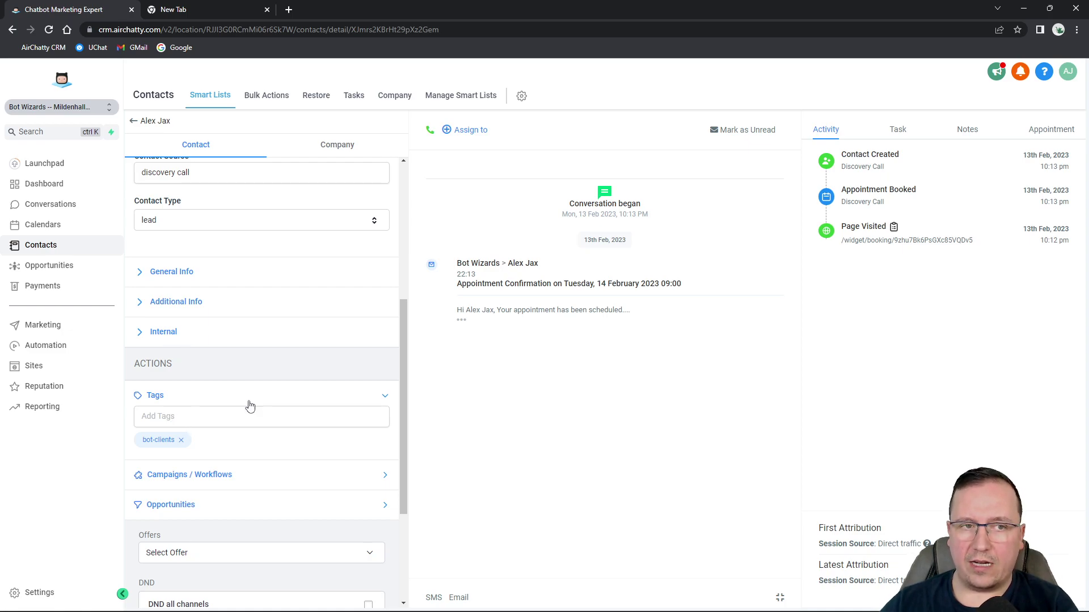
# Create a new "client" tag directly on the contact's record and view the tag list in the settings.
pyautogui.click(220, 419)
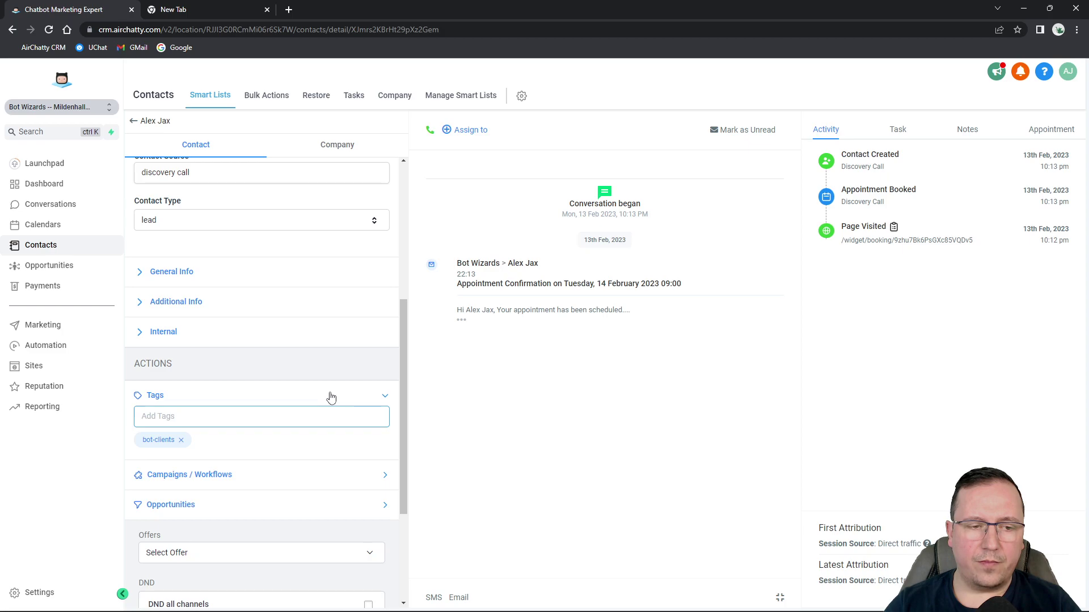
pyautogui.write('client')
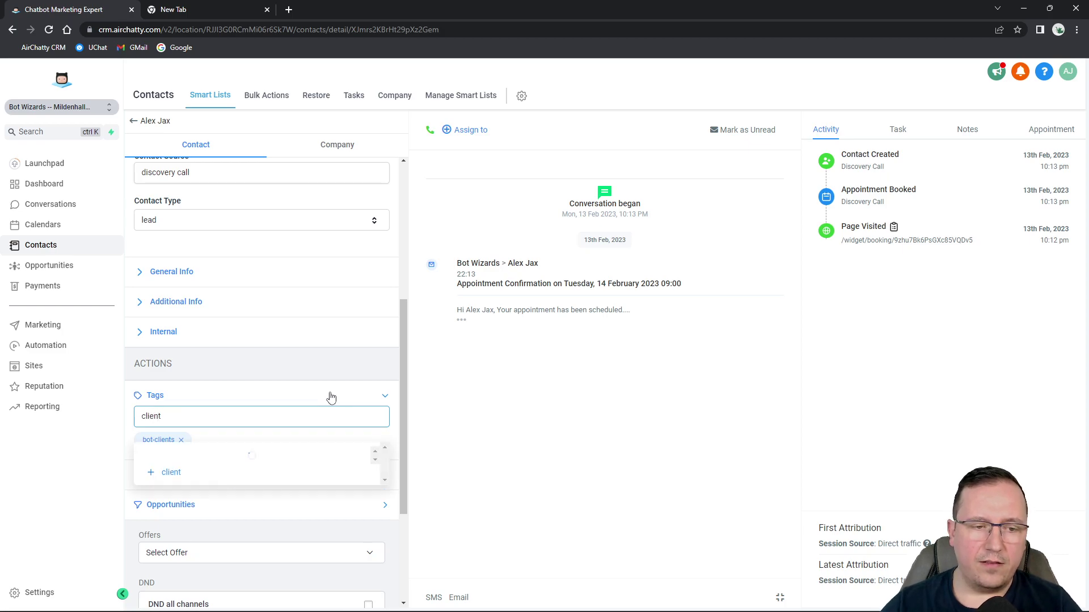
pyautogui.click(170, 457)
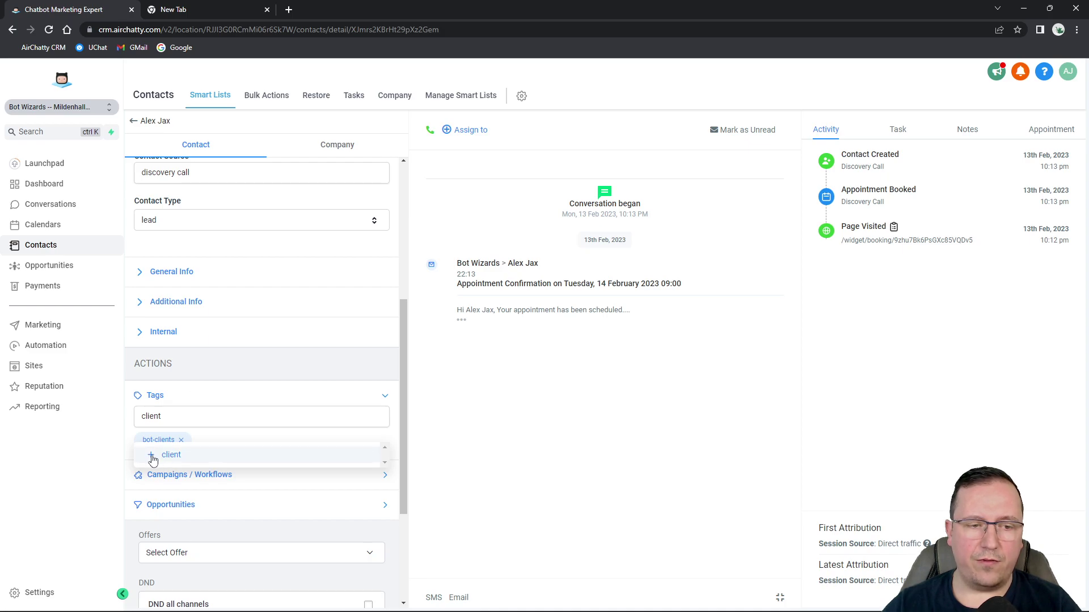
pyautogui.click(153, 457)
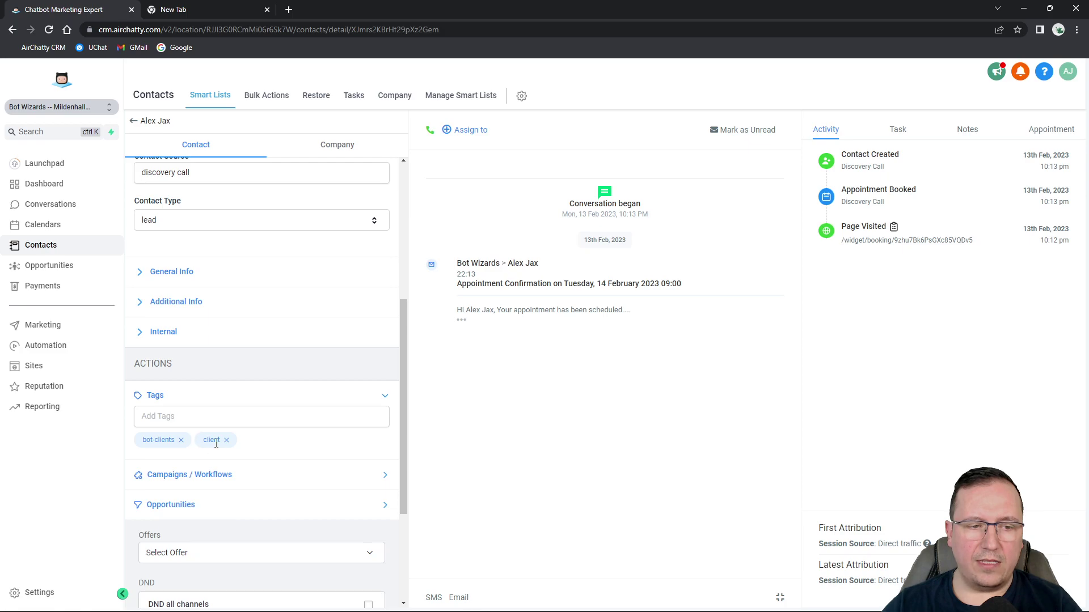
pyautogui.click(41, 592)
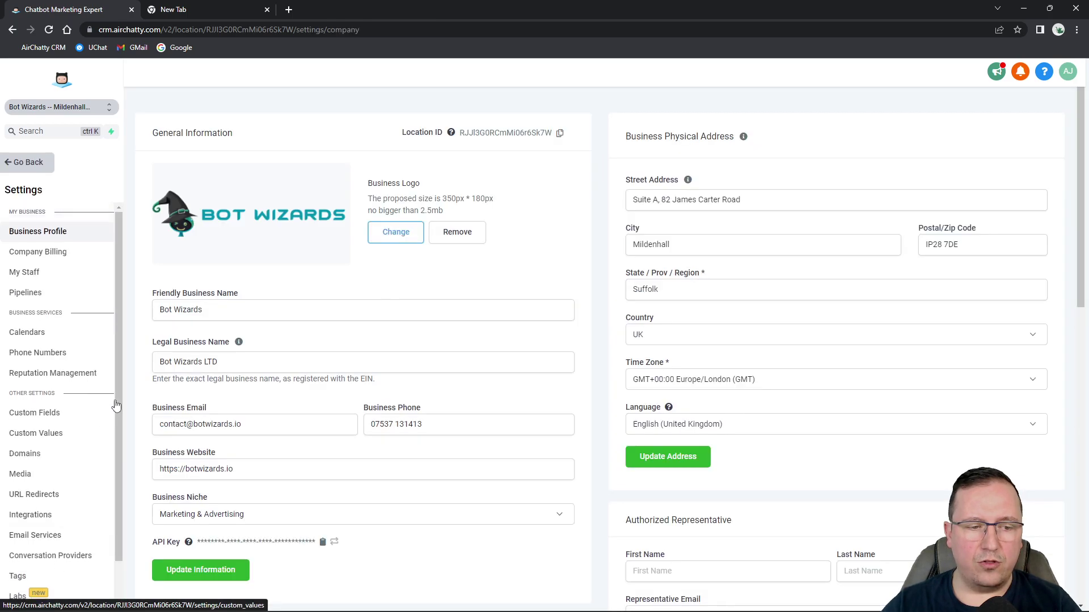
pyautogui.click(17, 576)
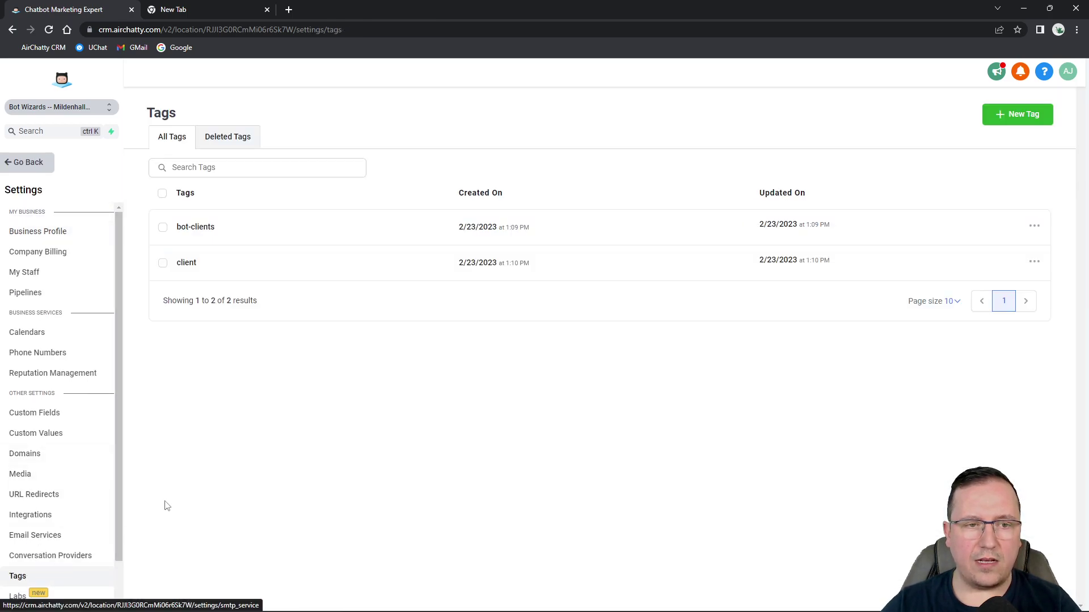